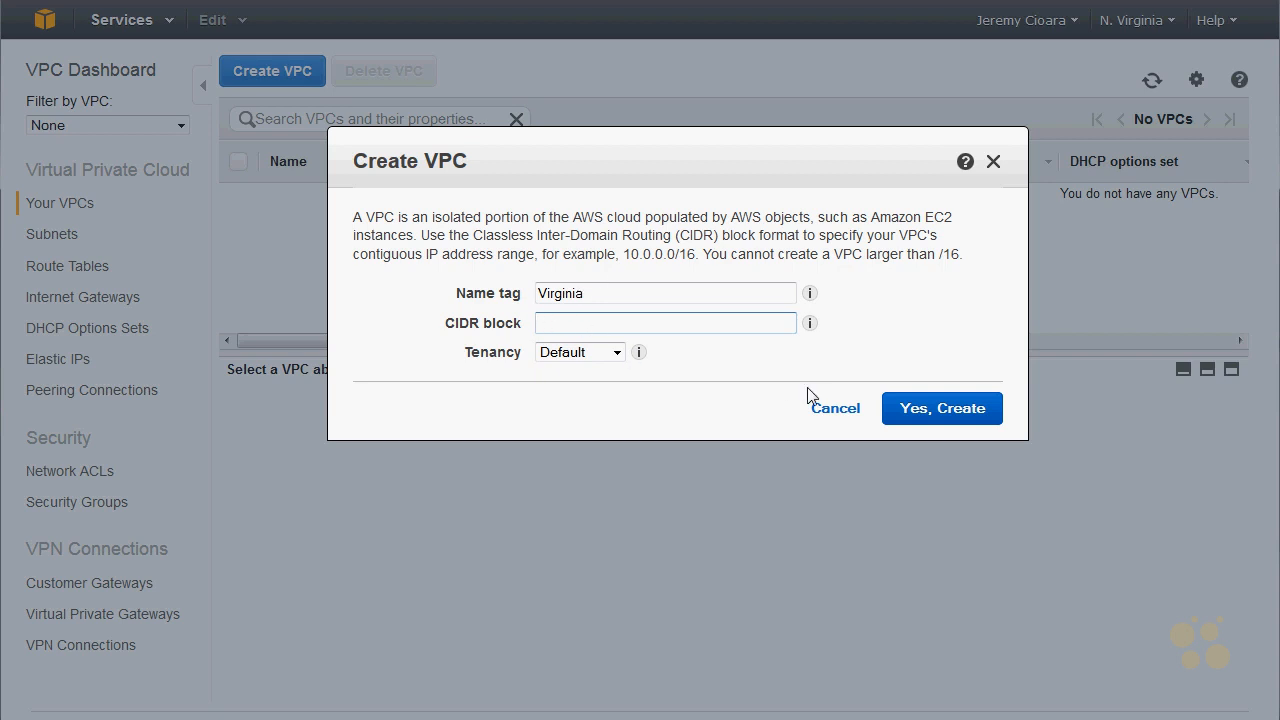
- Discard the manual VPC creation and start the VPC Wizard from the VPC Dashboard
{"action": "left_click", "coordinate": [822, 410]}
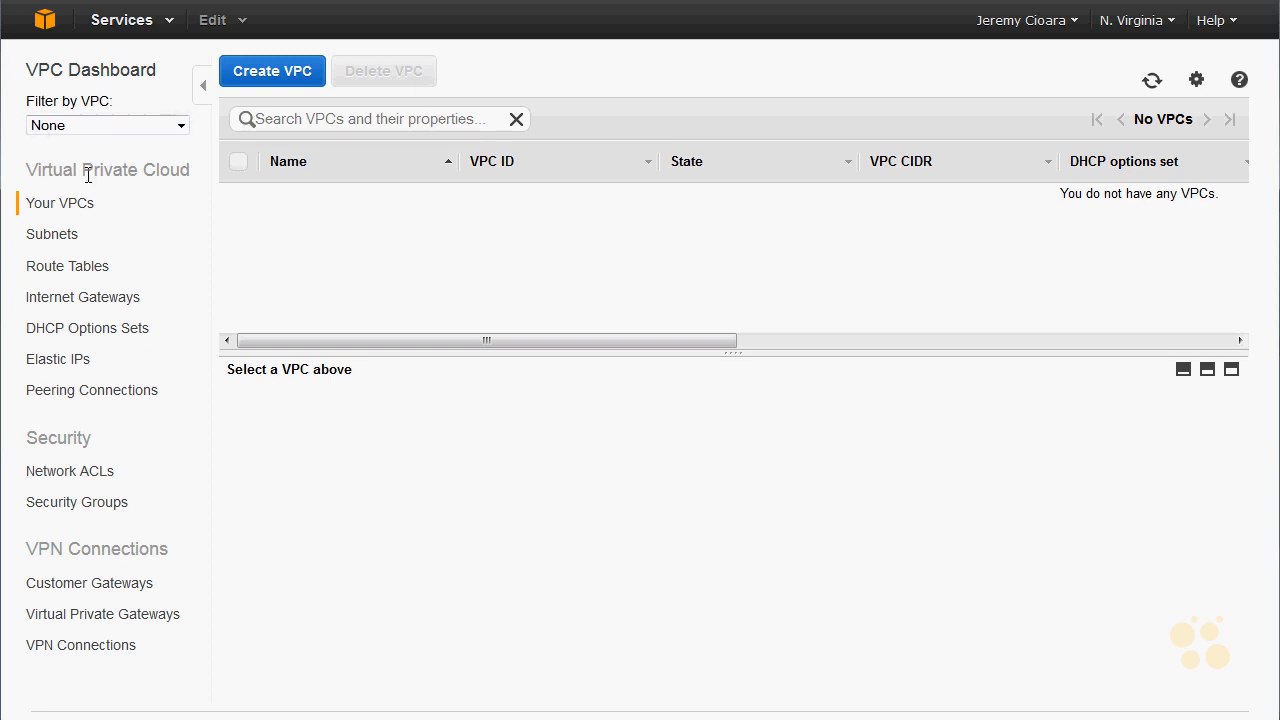
{"action": "left_click", "coordinate": [94, 76]}
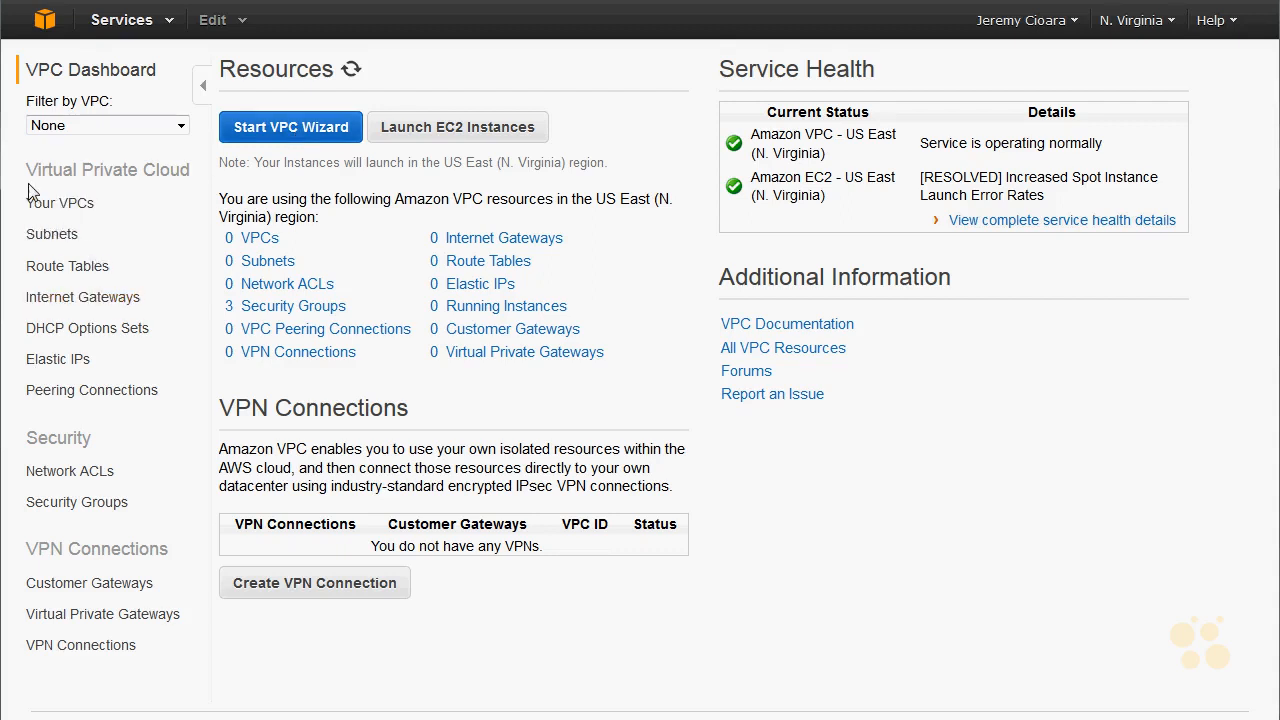
{"action": "left_click", "coordinate": [314, 128]}
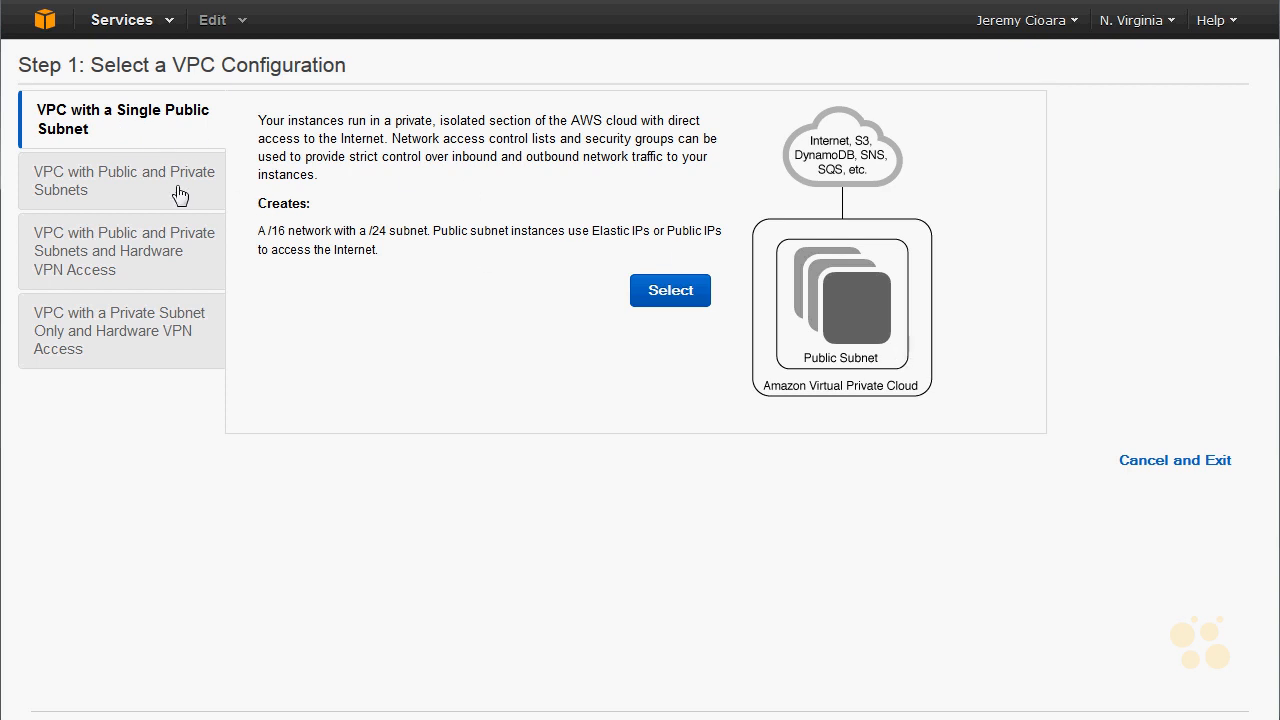
- Review the wizard's four VPC configurations, from the single public subnet to the private subnet with hardware VPN access
{"action": "left_click", "coordinate": [148, 188]}
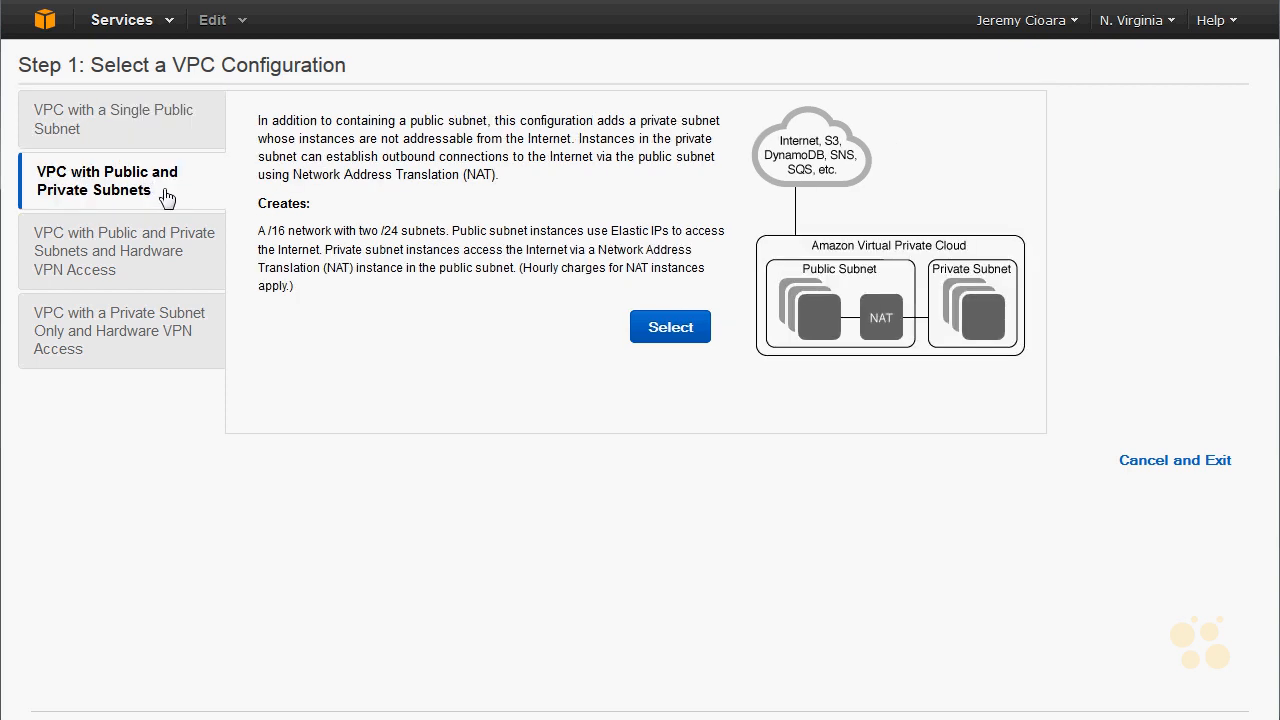
{"action": "left_click", "coordinate": [150, 332]}
{"action": "left_click", "coordinate": [152, 253]}
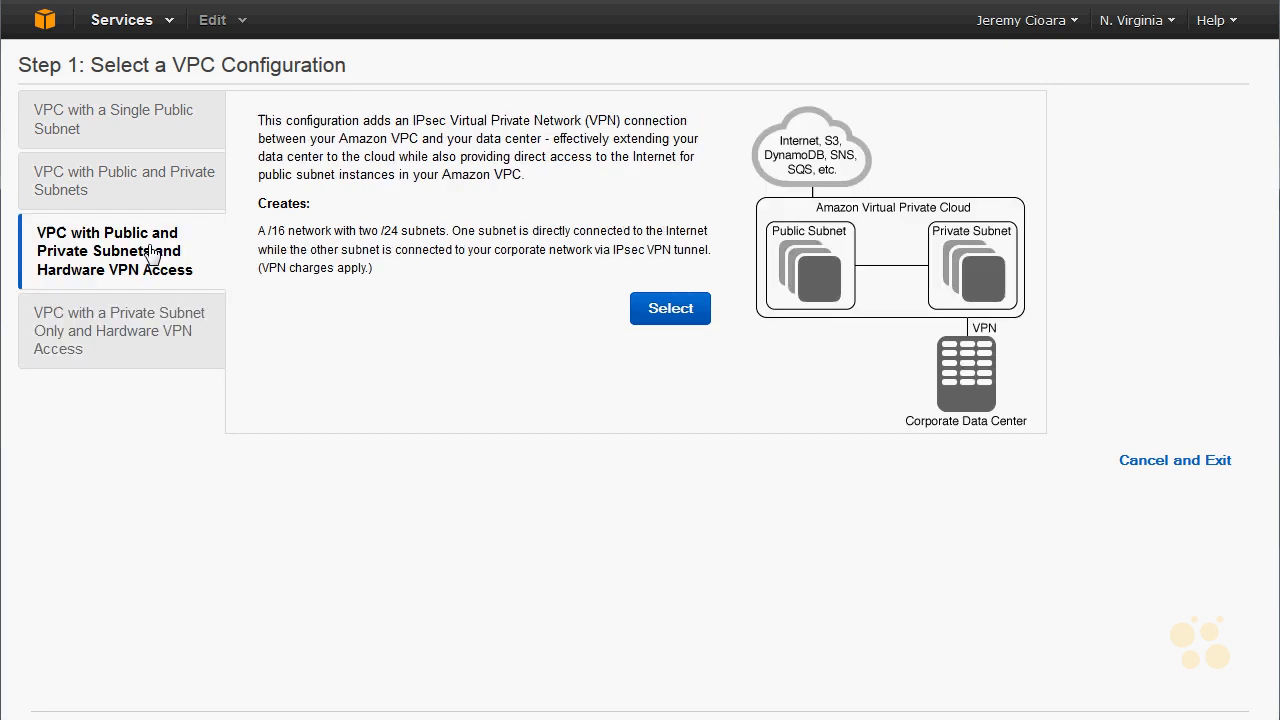
{"action": "left_click", "coordinate": [136, 362]}
{"action": "left_click", "coordinate": [138, 280]}
{"action": "left_click", "coordinate": [183, 360]}
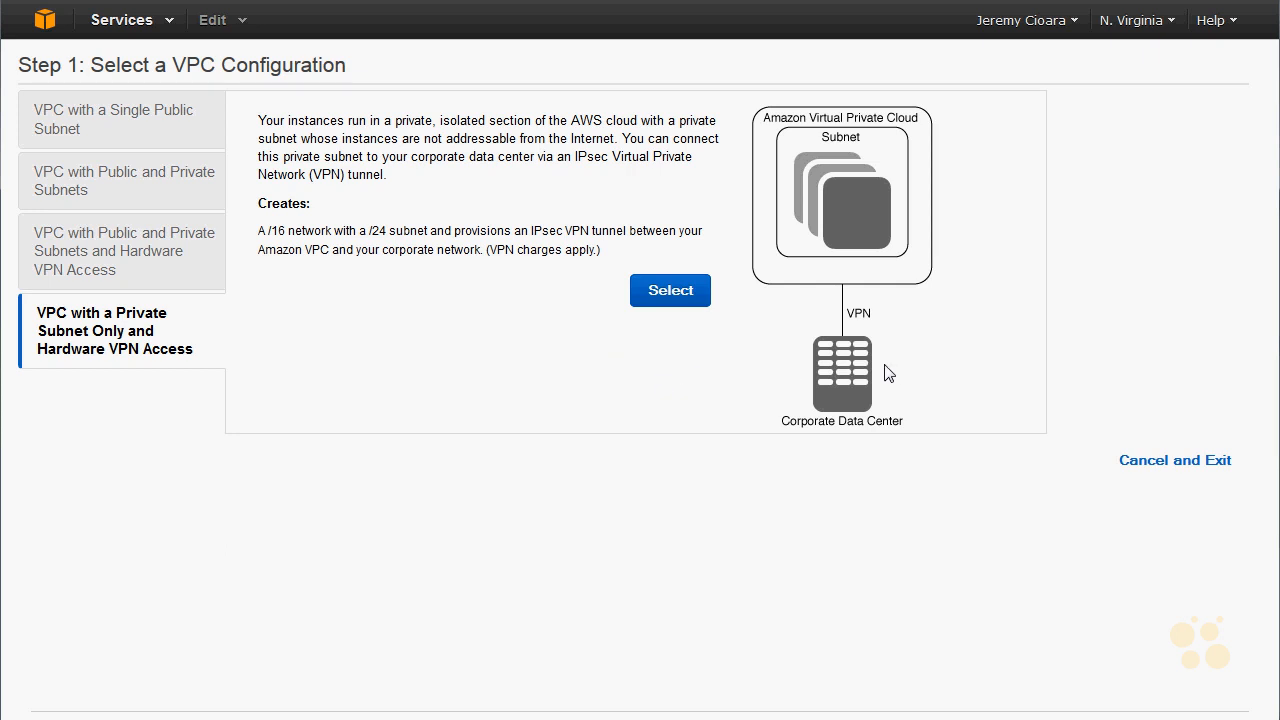
{"action": "left_click", "coordinate": [163, 132]}
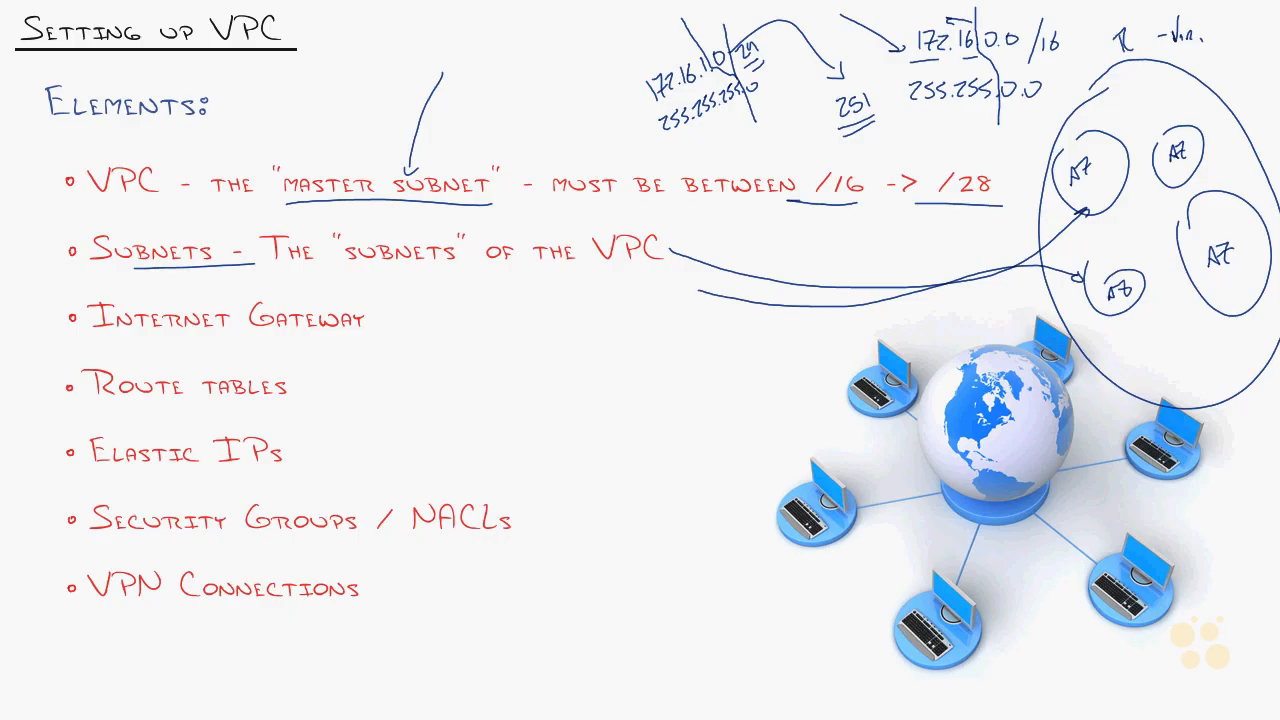
{"action": "mouse_move", "coordinate": [500, 354]}
{"action": "left_mouse_down"}
{"action": "mouse_move", "coordinate": [722, 426]}
{"action": "mouse_move", "coordinate": [476, 433]}
{"action": "mouse_move", "coordinate": [515, 362]}
{"action": "left_mouse_up"}
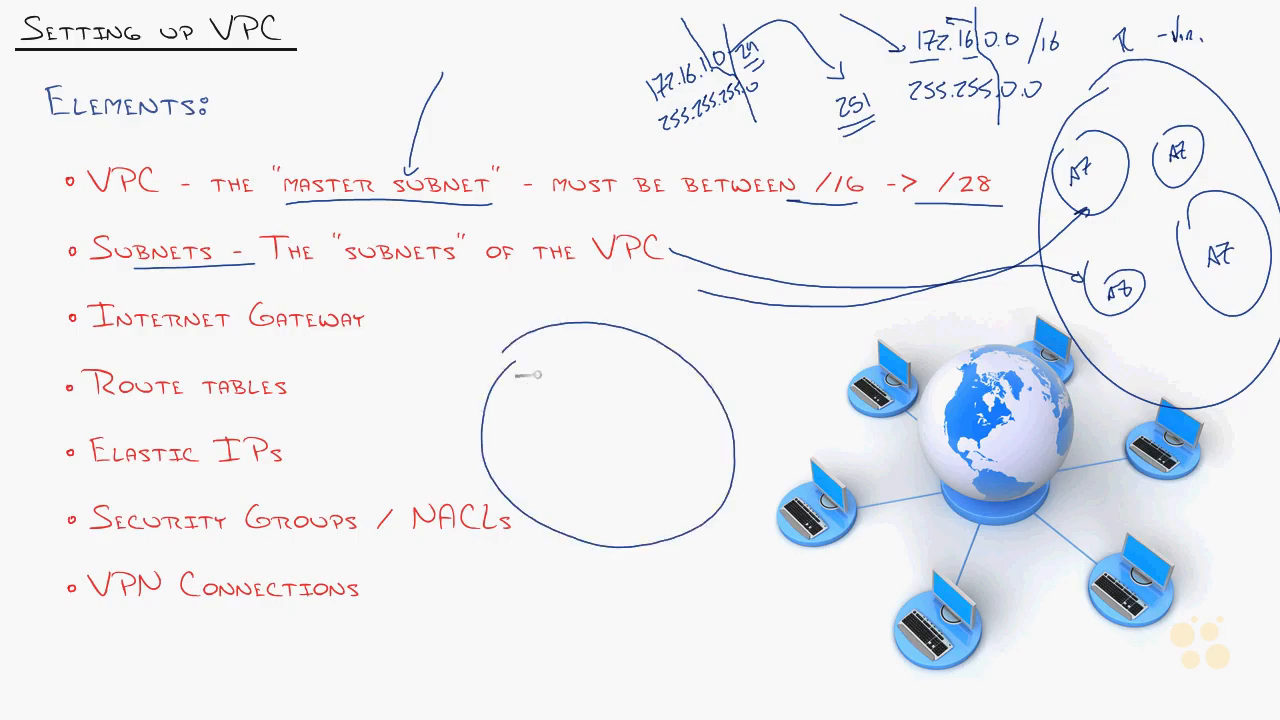
{"action": "mouse_move", "coordinate": [630, 574]}
{"action": "left_mouse_down"}
{"action": "mouse_move", "coordinate": [617, 546]}
{"action": "mouse_move", "coordinate": [616, 594]}
{"action": "mouse_move", "coordinate": [688, 568]}
{"action": "left_mouse_up"}
{"action": "mouse_move", "coordinate": [528, 410]}
{"action": "left_mouse_down"}
{"action": "mouse_move", "coordinate": [543, 401]}
{"action": "mouse_move", "coordinate": [538, 412]}
{"action": "left_mouse_up"}
{"action": "mouse_move", "coordinate": [627, 428]}
{"action": "left_mouse_down"}
{"action": "mouse_move", "coordinate": [628, 478]}
{"action": "mouse_move", "coordinate": [665, 482]}
{"action": "mouse_move", "coordinate": [630, 437]}
{"action": "left_mouse_up"}
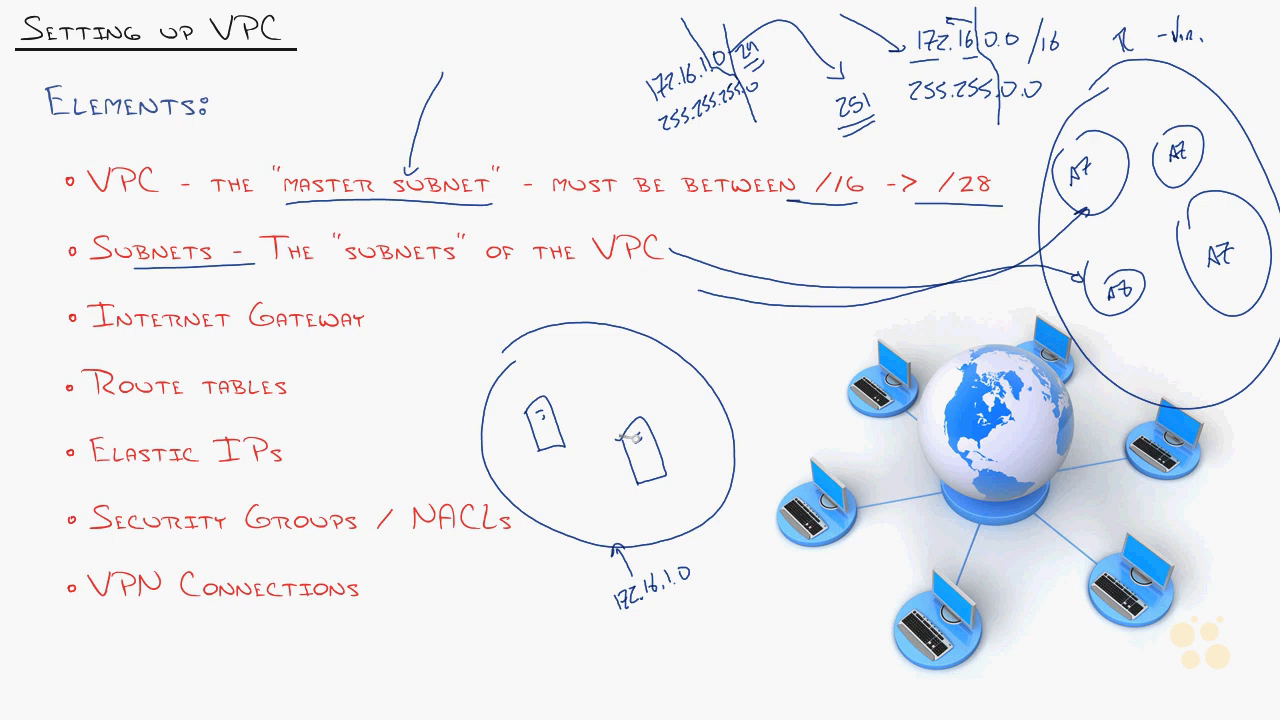
{"action": "left_click_drag", "start_coordinate": [476, 308], "coordinate": [614, 394]}
{"action": "left_click_drag", "start_coordinate": [593, 378], "coordinate": [622, 378]}
{"action": "left_click_drag", "start_coordinate": [432, 312], "coordinate": [487, 268]}
{"action": "mouse_move", "coordinate": [486, 404]}
{"action": "left_mouse_down"}
{"action": "mouse_move", "coordinate": [393, 402]}
{"action": "mouse_move", "coordinate": [330, 380]}
{"action": "mouse_move", "coordinate": [358, 362]}
{"action": "mouse_move", "coordinate": [310, 428]}
{"action": "mouse_move", "coordinate": [305, 385]}
{"action": "left_mouse_up"}
{"action": "left_click_drag", "start_coordinate": [82, 341], "coordinate": [382, 376]}
{"action": "left_click_drag", "start_coordinate": [488, 420], "coordinate": [438, 412]}
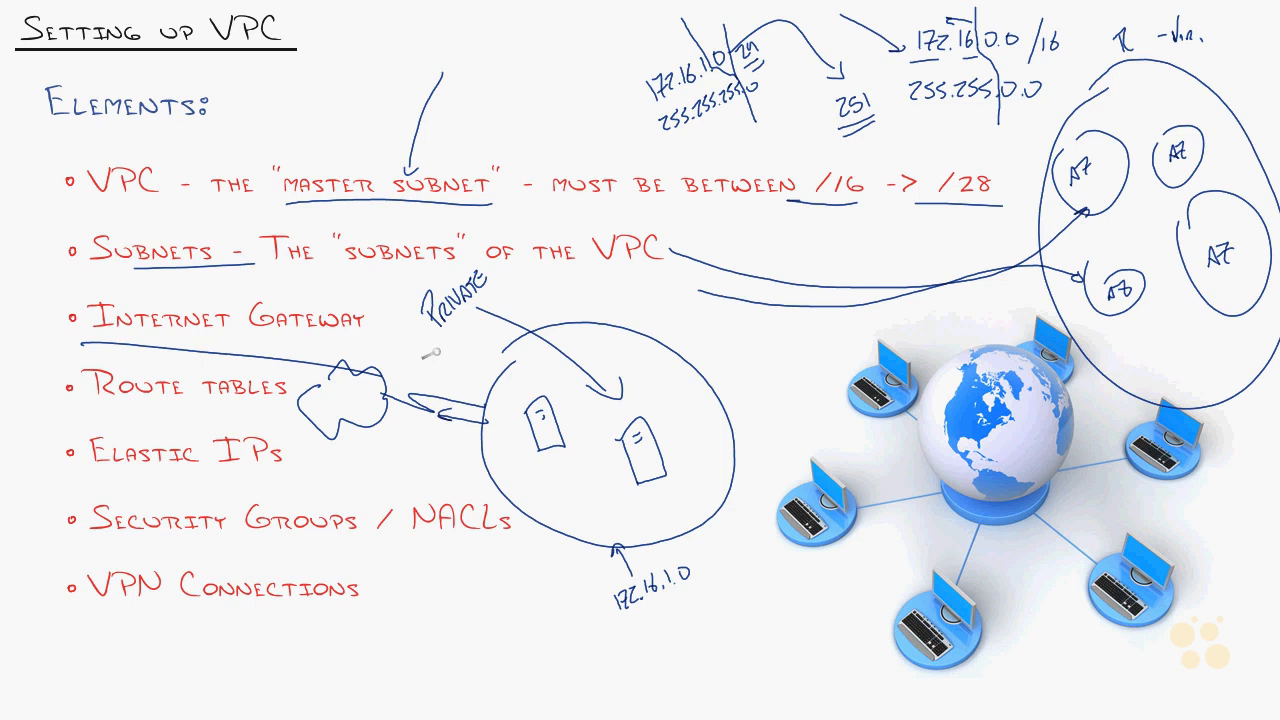
{"action": "left_click_drag", "start_coordinate": [428, 366], "coordinate": [456, 364]}
{"action": "mouse_move", "coordinate": [72, 484]}
{"action": "left_mouse_down"}
{"action": "mouse_move", "coordinate": [426, 470]}
{"action": "mouse_move", "coordinate": [478, 443]}
{"action": "left_mouse_up"}
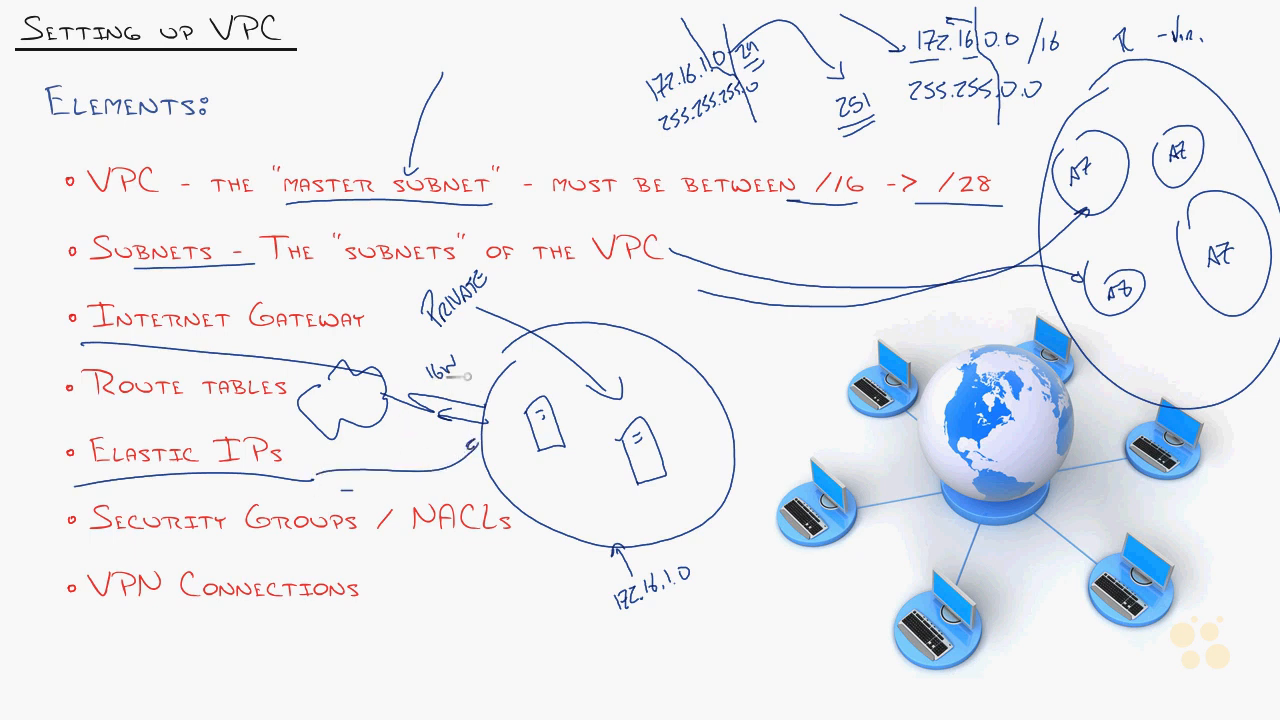
{"action": "mouse_move", "coordinate": [443, 406]}
{"action": "left_mouse_down"}
{"action": "mouse_move", "coordinate": [518, 428]}
{"action": "mouse_move", "coordinate": [510, 416]}
{"action": "left_mouse_up"}
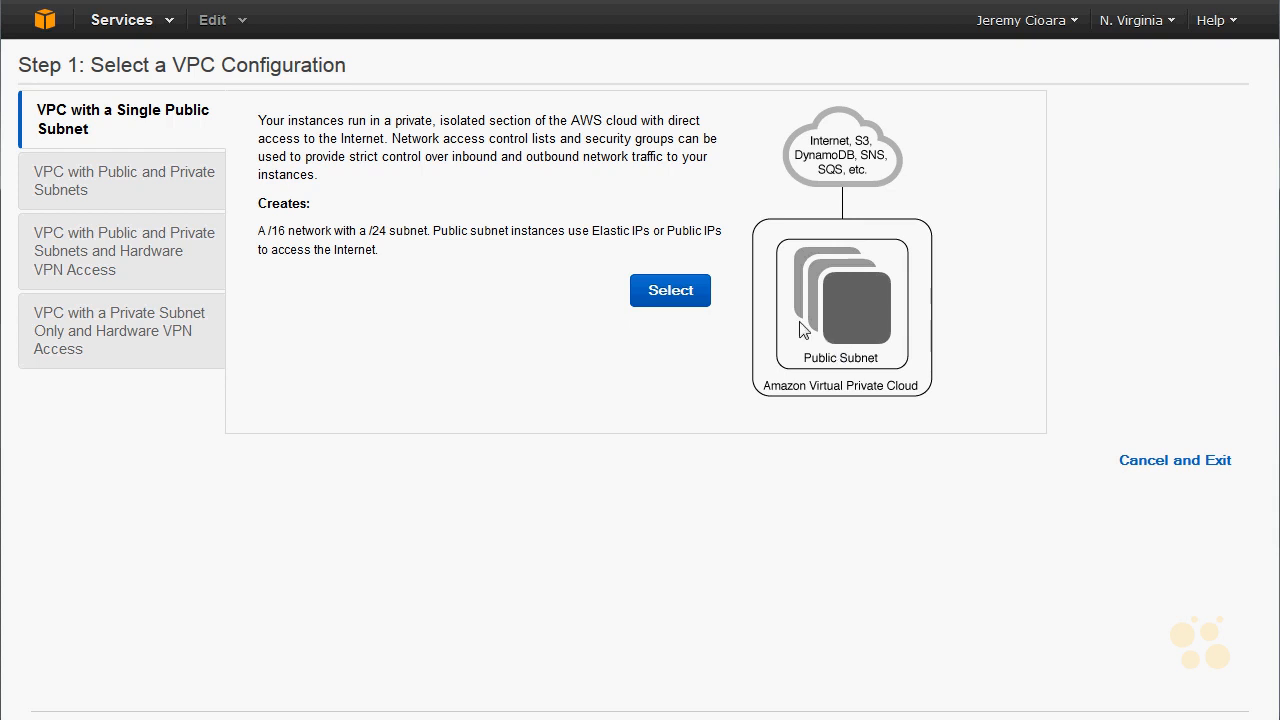
- Compare the single public subnet configuration with the public and private subnets configuration
{"action": "left_click", "coordinate": [205, 188]}
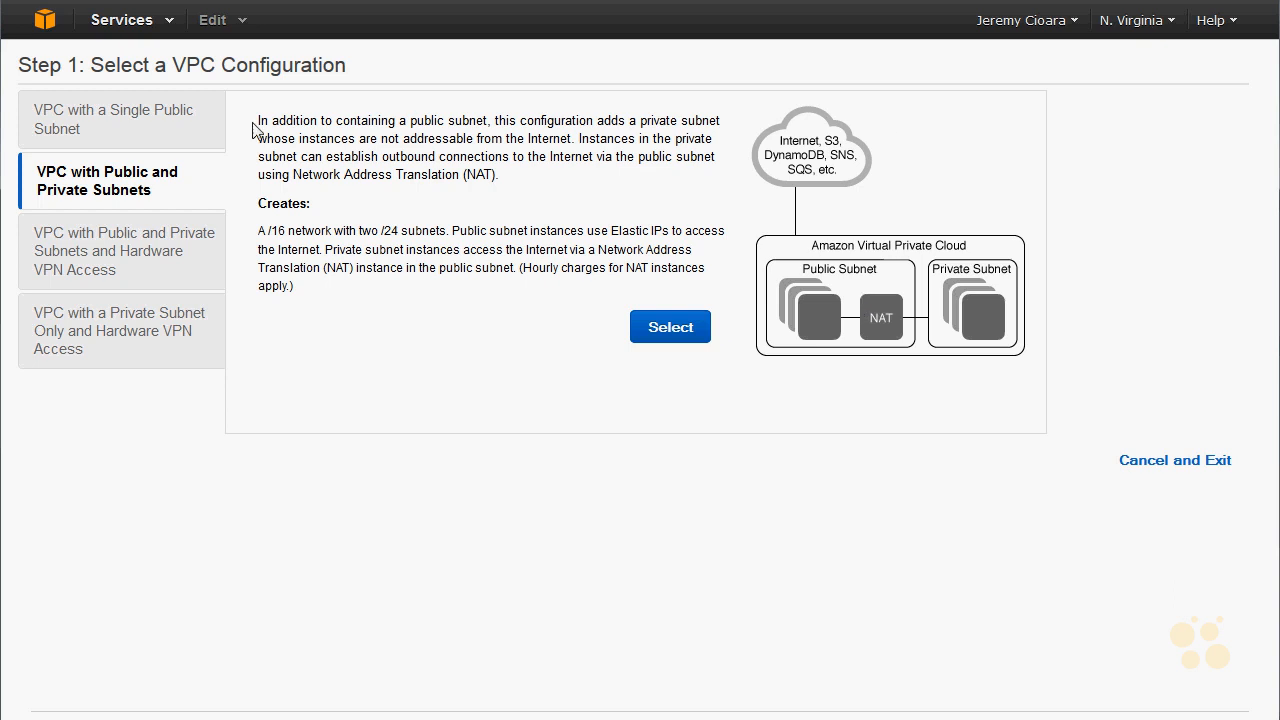
{"action": "left_click", "coordinate": [206, 128]}
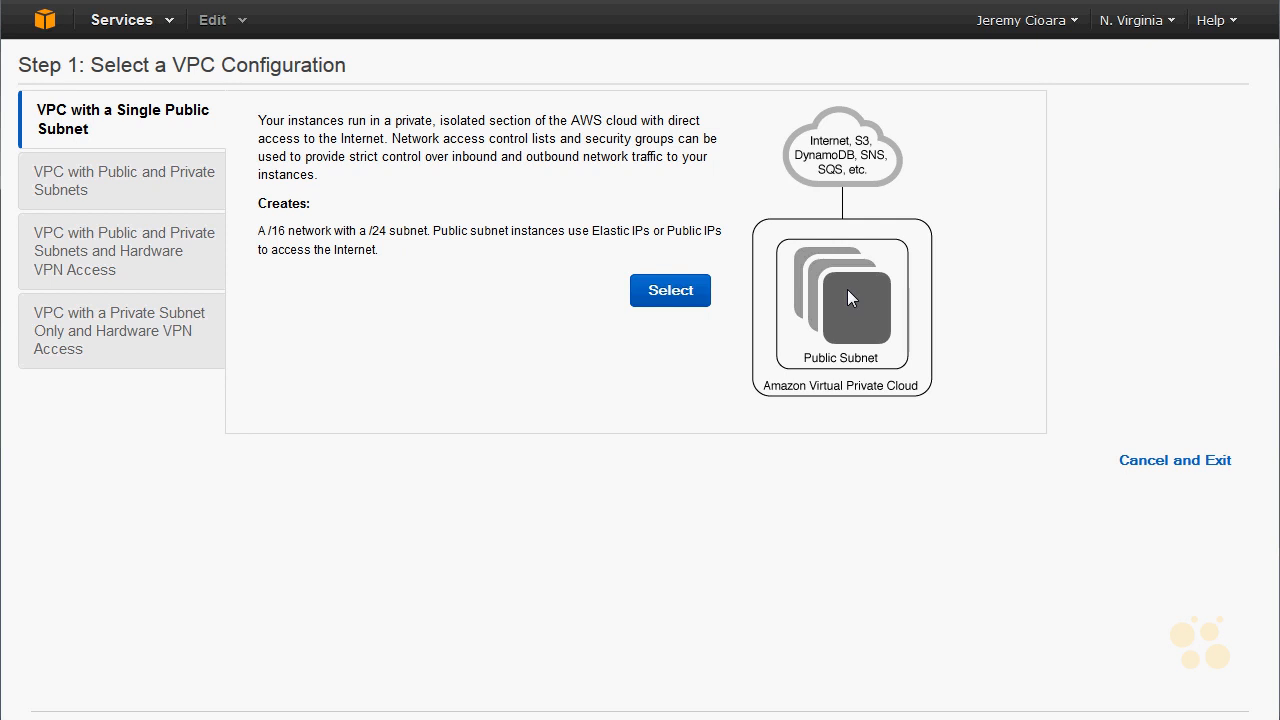
{"action": "left_click", "coordinate": [193, 183]}
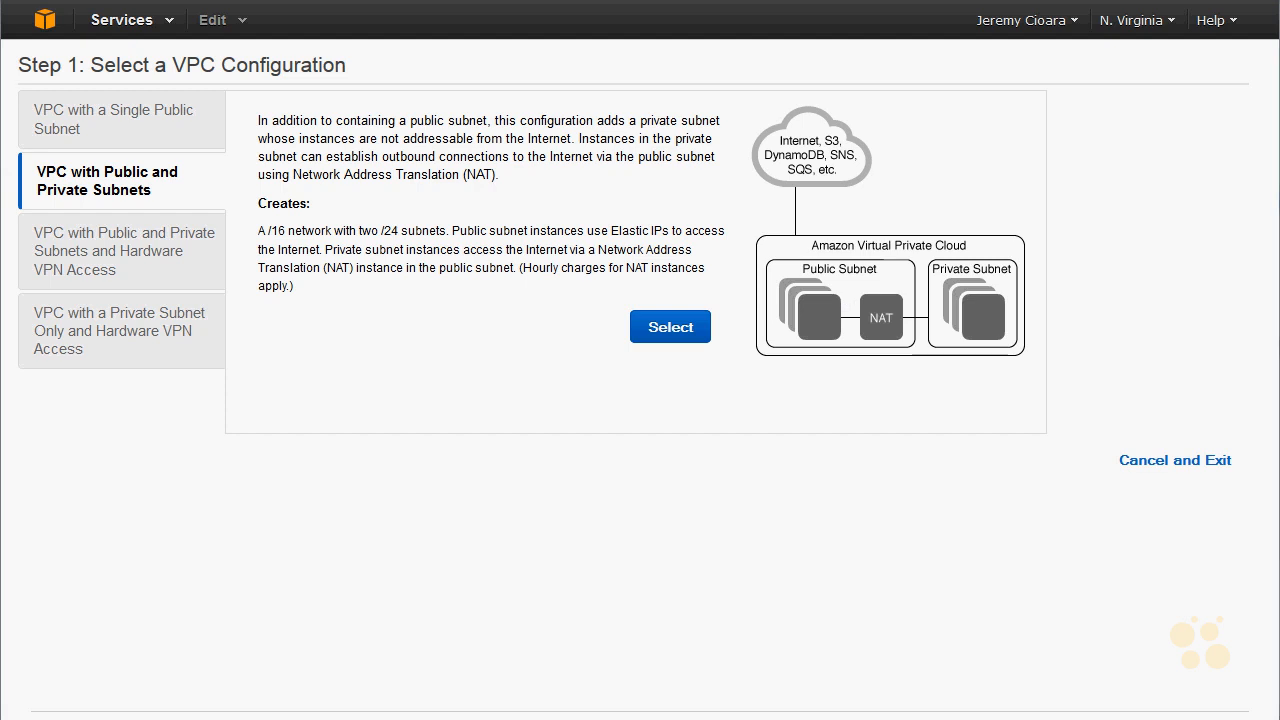
{"action": "mouse_move", "coordinate": [757, 250]}
{"action": "left_mouse_down"}
{"action": "mouse_move", "coordinate": [862, 282]}
{"action": "mouse_move", "coordinate": [765, 395]}
{"action": "mouse_move", "coordinate": [820, 374]}
{"action": "left_mouse_up"}
{"action": "left_click_drag", "start_coordinate": [792, 268], "coordinate": [793, 132]}
{"action": "mouse_move", "coordinate": [792, 80]}
{"action": "left_mouse_down"}
{"action": "mouse_move", "coordinate": [780, 102]}
{"action": "mouse_move", "coordinate": [812, 90]}
{"action": "left_mouse_up"}
{"action": "mouse_move", "coordinate": [937, 257]}
{"action": "left_mouse_down"}
{"action": "mouse_move", "coordinate": [1024, 261]}
{"action": "mouse_move", "coordinate": [915, 300]}
{"action": "mouse_move", "coordinate": [935, 258]}
{"action": "left_mouse_up"}
{"action": "mouse_move", "coordinate": [1000, 348]}
{"action": "left_mouse_down"}
{"action": "mouse_move", "coordinate": [1074, 440]}
{"action": "mouse_move", "coordinate": [1092, 440]}
{"action": "left_mouse_up"}
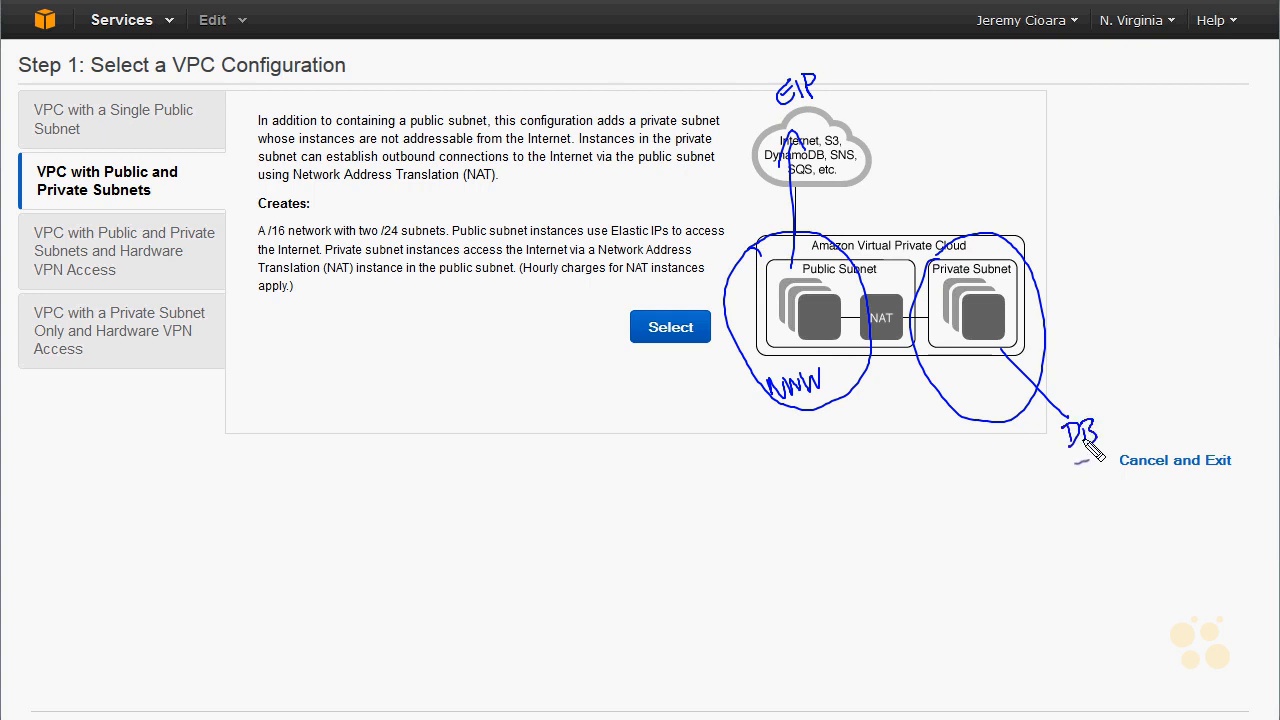
{"action": "mouse_move", "coordinate": [833, 342]}
{"action": "left_mouse_down"}
{"action": "mouse_move", "coordinate": [896, 405]}
{"action": "mouse_move", "coordinate": [936, 353]}
{"action": "mouse_move", "coordinate": [944, 362]}
{"action": "left_mouse_up"}
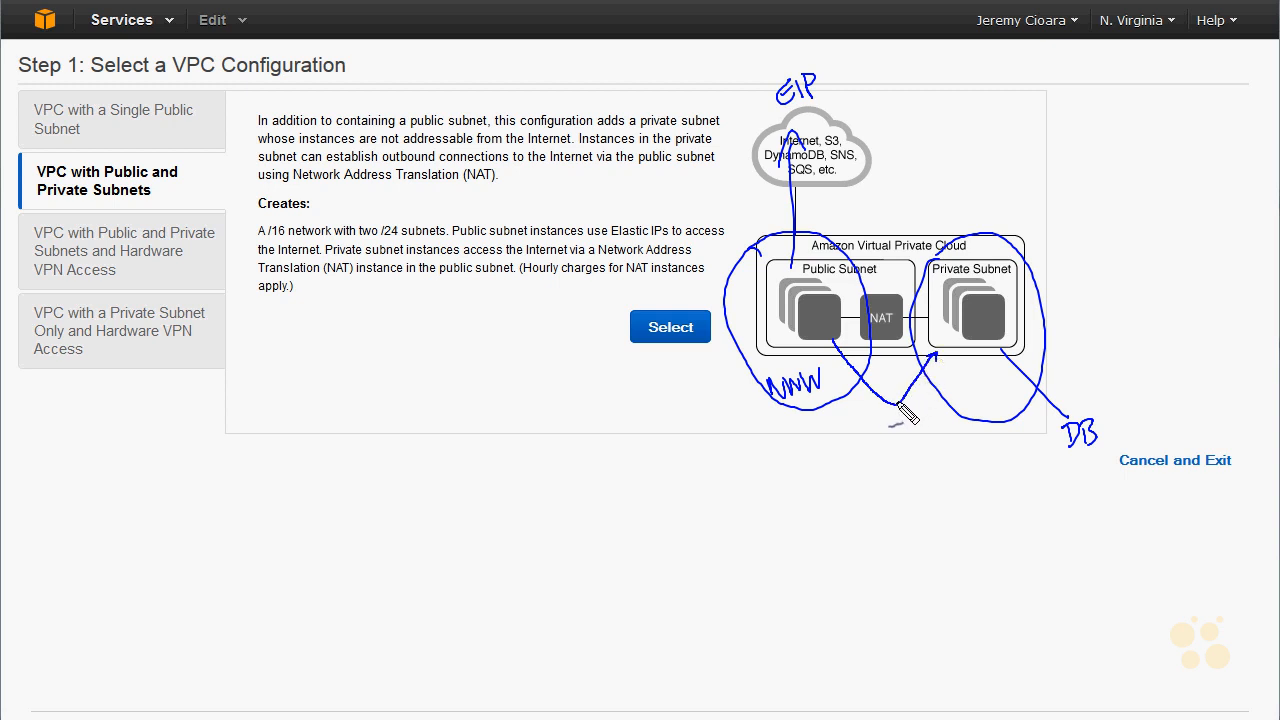
{"action": "left_click_drag", "start_coordinate": [884, 430], "coordinate": [950, 431]}
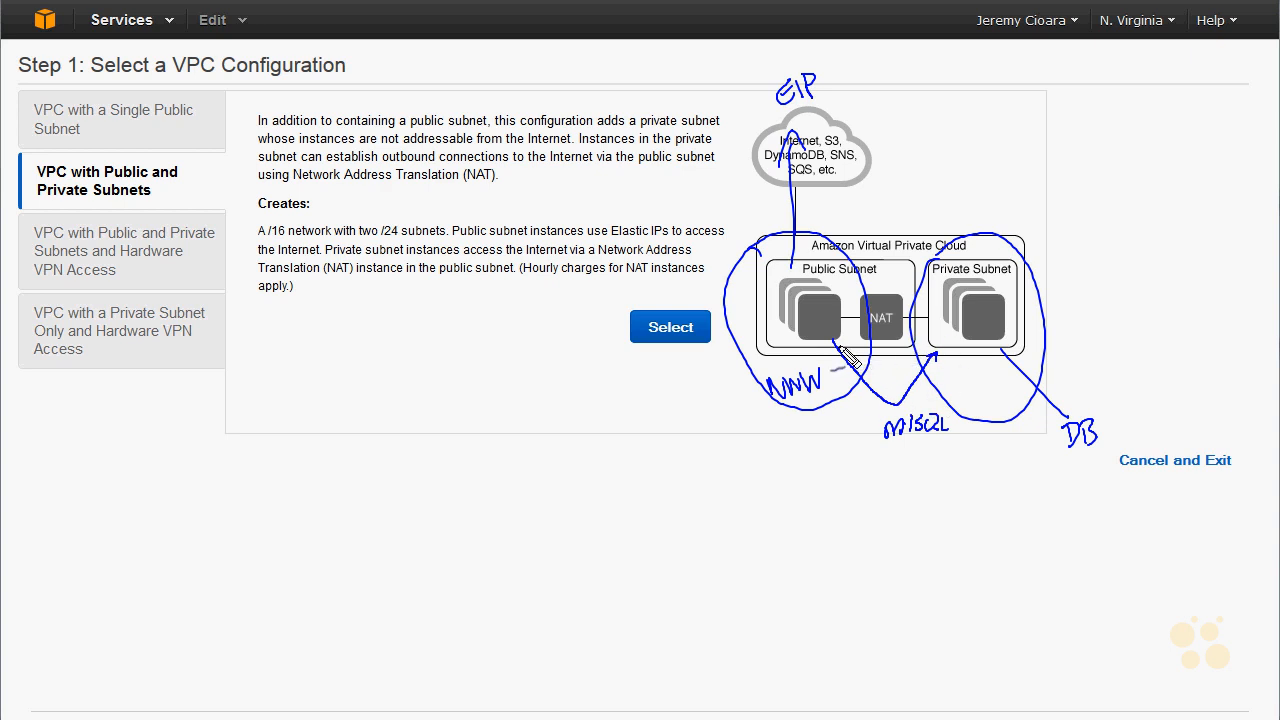
{"action": "left_click_drag", "start_coordinate": [968, 323], "coordinate": [981, 317]}
{"action": "left_click_drag", "start_coordinate": [1053, 197], "coordinate": [1020, 306]}
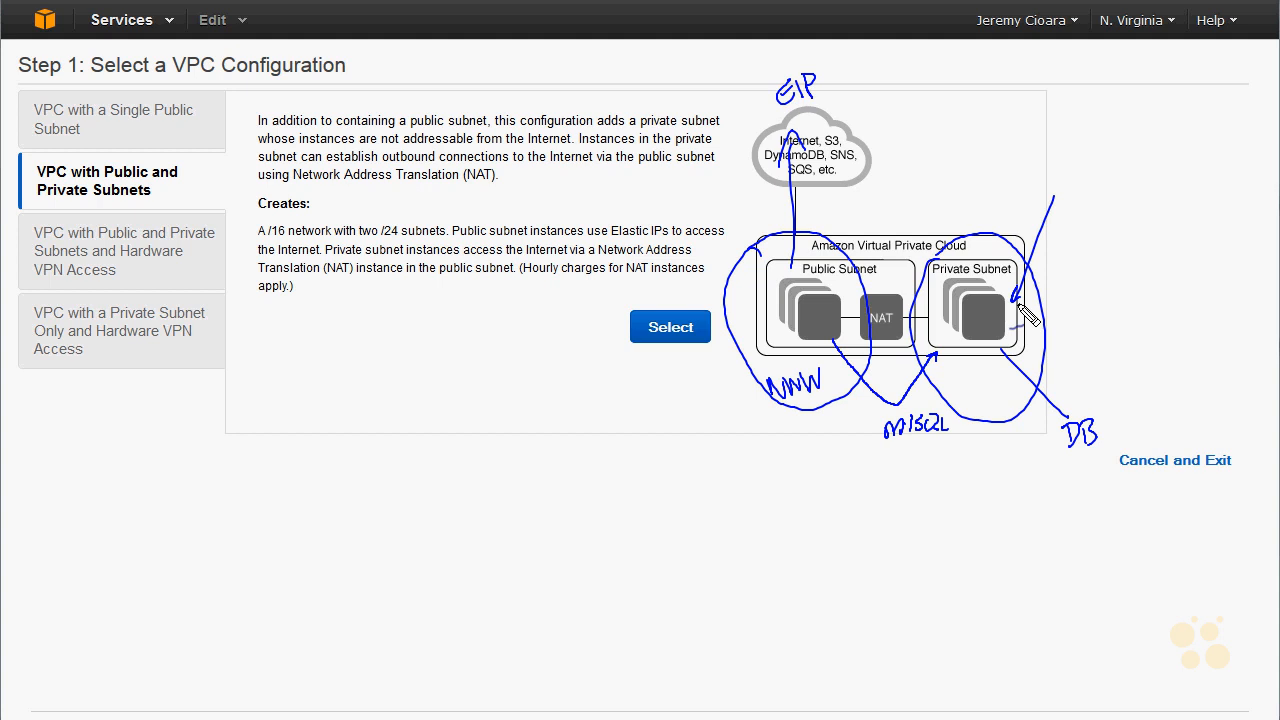
{"action": "mouse_move", "coordinate": [1054, 178]}
{"action": "left_mouse_down"}
{"action": "mouse_move", "coordinate": [1084, 172]}
{"action": "mouse_move", "coordinate": [1095, 197]}
{"action": "left_mouse_up"}
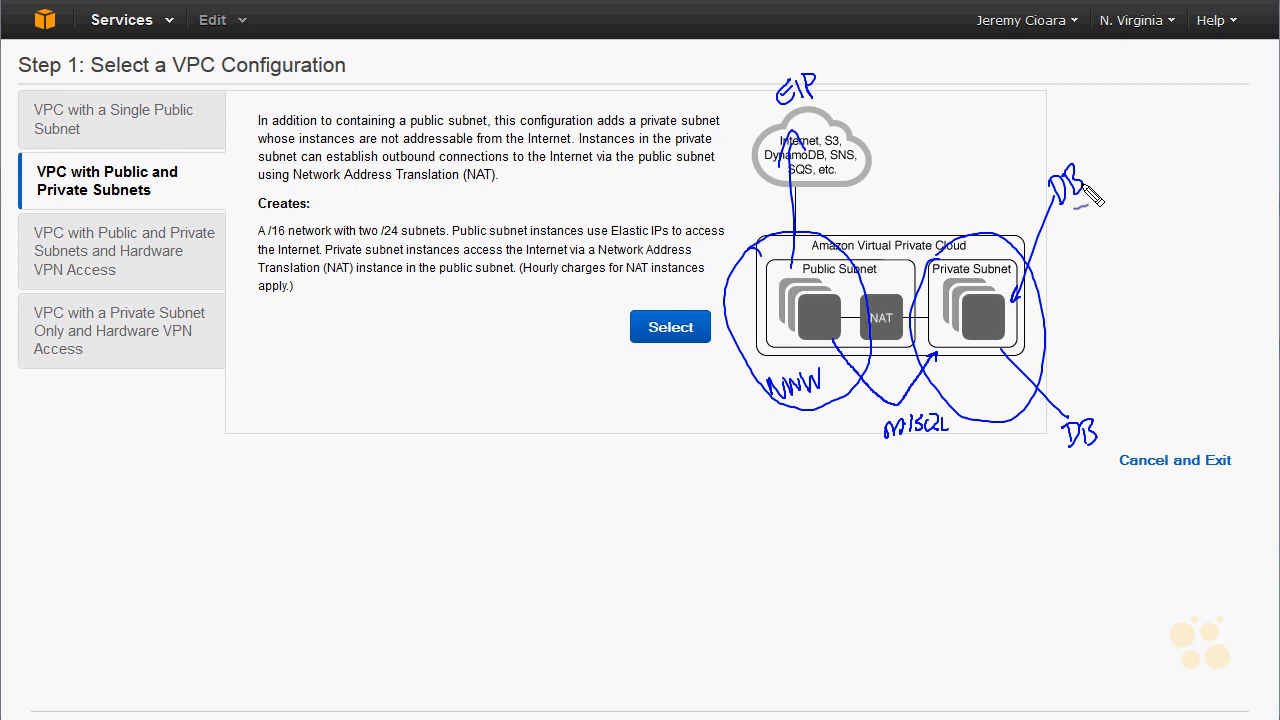
{"action": "mouse_move", "coordinate": [858, 288]}
{"action": "left_mouse_down"}
{"action": "mouse_move", "coordinate": [930, 310]}
{"action": "mouse_move", "coordinate": [915, 362]}
{"action": "mouse_move", "coordinate": [858, 357]}
{"action": "mouse_move", "coordinate": [864, 293]}
{"action": "left_mouse_up"}
{"action": "mouse_move", "coordinate": [924, 178]}
{"action": "left_mouse_down"}
{"action": "mouse_move", "coordinate": [891, 285]}
{"action": "mouse_move", "coordinate": [909, 283]}
{"action": "left_mouse_up"}
{"action": "mouse_move", "coordinate": [942, 150]}
{"action": "left_mouse_down"}
{"action": "mouse_move", "coordinate": [930, 168]}
{"action": "mouse_move", "coordinate": [978, 156]}
{"action": "left_mouse_up"}
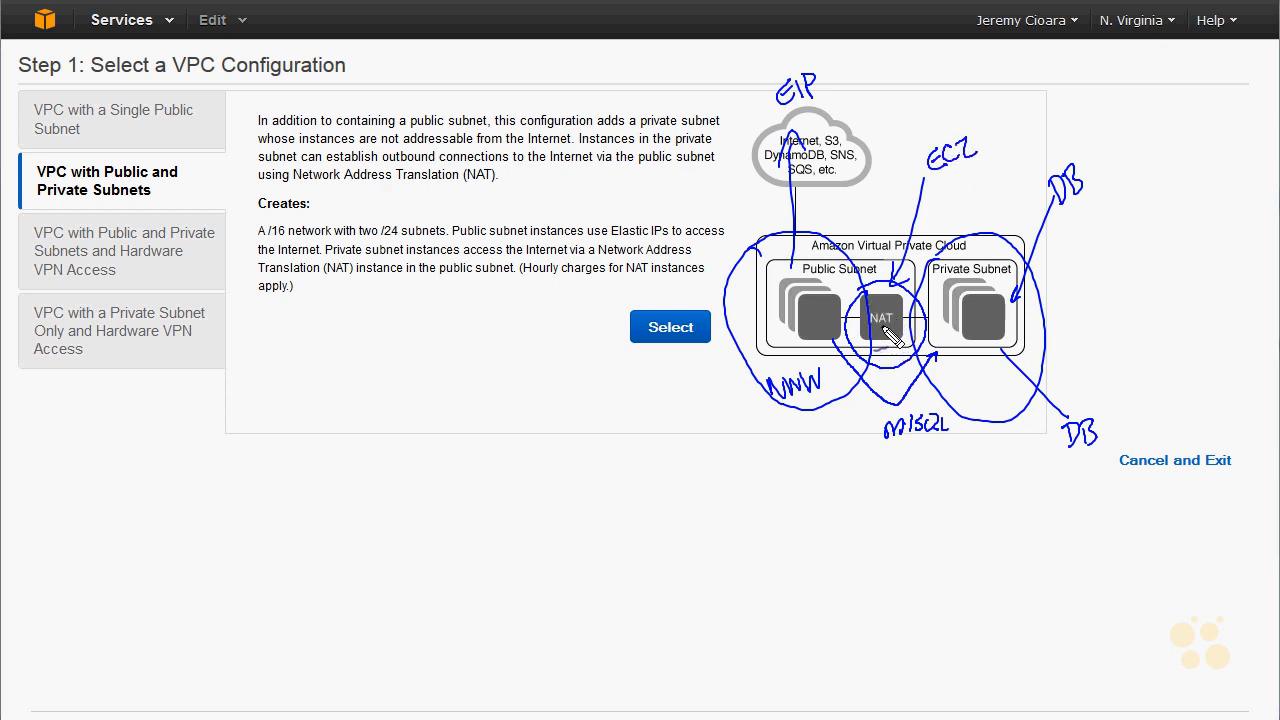
{"action": "mouse_move", "coordinate": [856, 320]}
{"action": "left_mouse_down"}
{"action": "mouse_move", "coordinate": [836, 425]}
{"action": "mouse_move", "coordinate": [858, 332]}
{"action": "left_mouse_up"}
{"action": "mouse_move", "coordinate": [818, 452]}
{"action": "left_mouse_down"}
{"action": "mouse_move", "coordinate": [821, 474]}
{"action": "mouse_move", "coordinate": [819, 462]}
{"action": "left_mouse_up"}
{"action": "left_click_drag", "start_coordinate": [828, 459], "coordinate": [835, 470]}
{"action": "left_click_drag", "start_coordinate": [841, 450], "coordinate": [843, 468]}
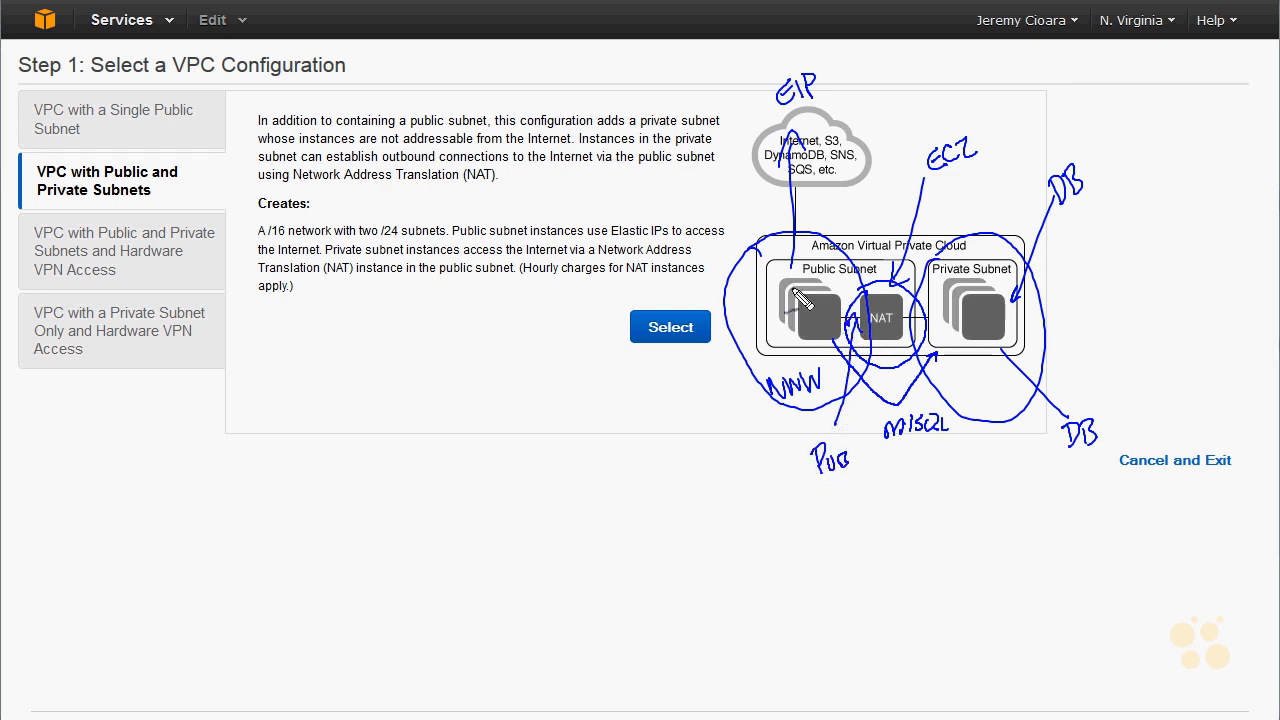
{"action": "left_click_drag", "start_coordinate": [903, 319], "coordinate": [934, 319]}
{"action": "left_click_drag", "start_coordinate": [988, 402], "coordinate": [955, 350]}
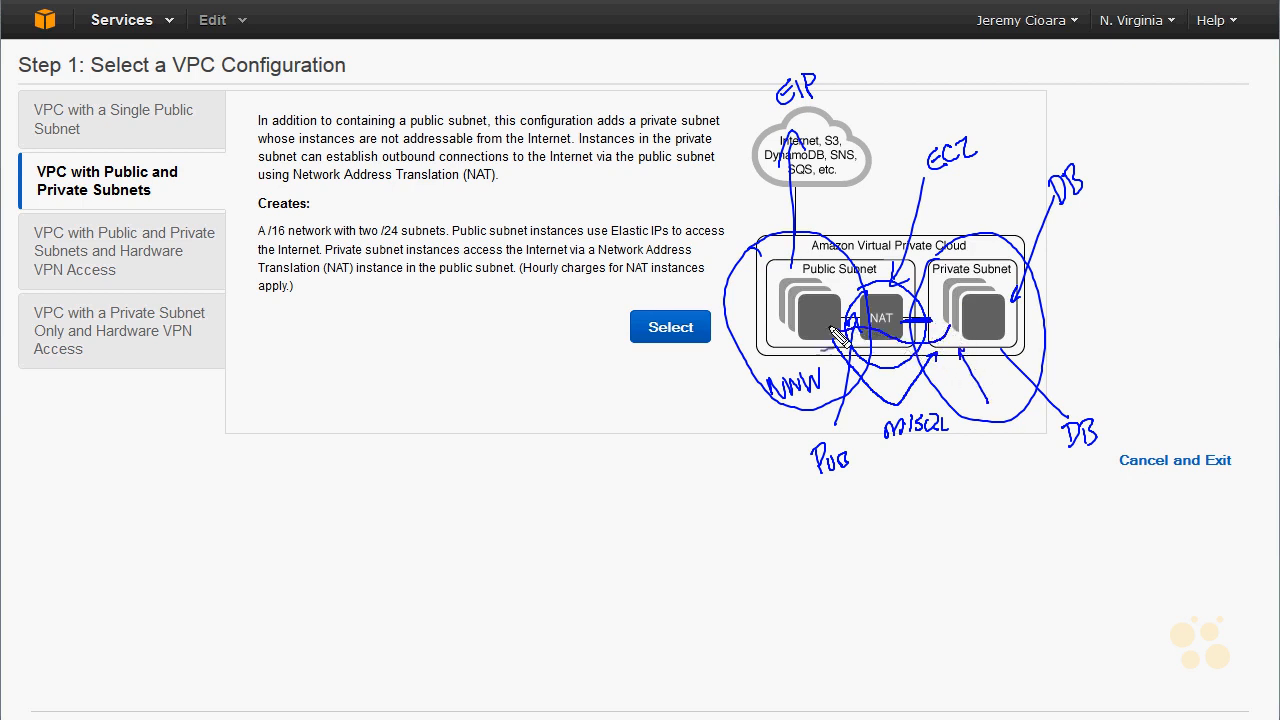
{"action": "mouse_move", "coordinate": [826, 272]}
{"action": "left_mouse_down"}
{"action": "mouse_move", "coordinate": [830, 174]}
{"action": "mouse_move", "coordinate": [838, 182]}
{"action": "left_mouse_up"}
{"action": "left_click_drag", "start_coordinate": [859, 290], "coordinate": [865, 336]}
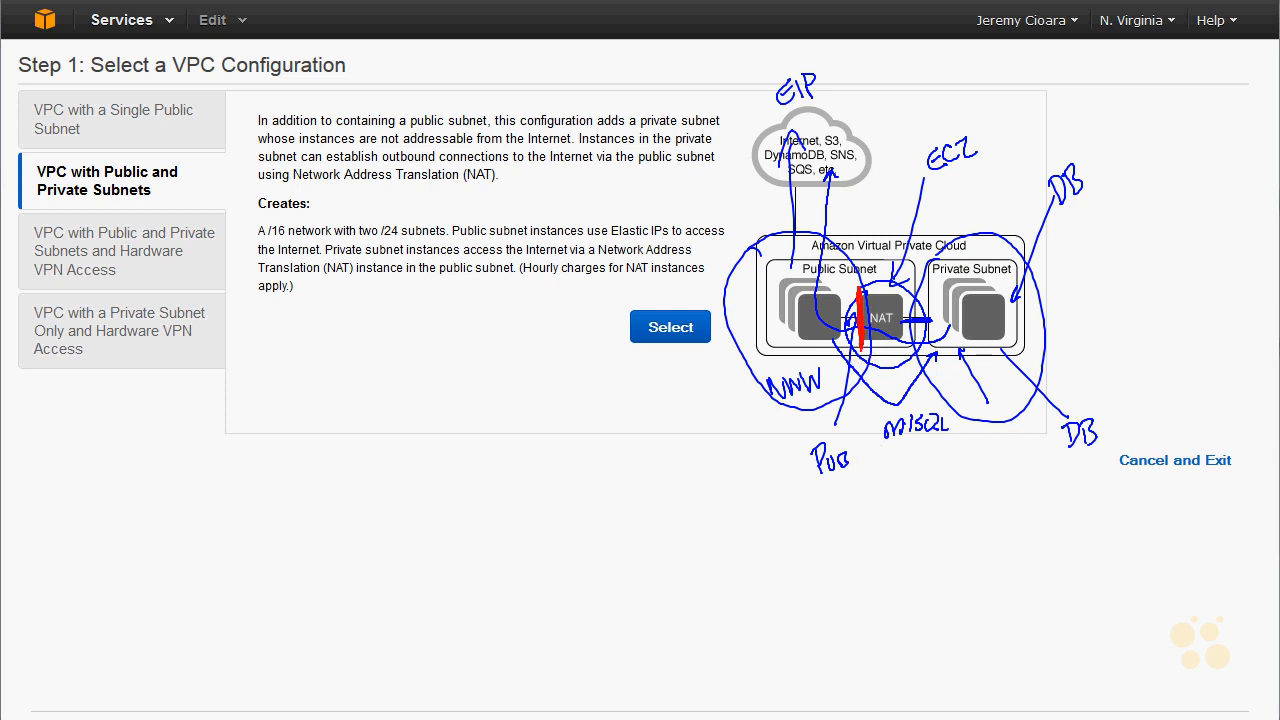
{"action": "key", "text": "Escape"}
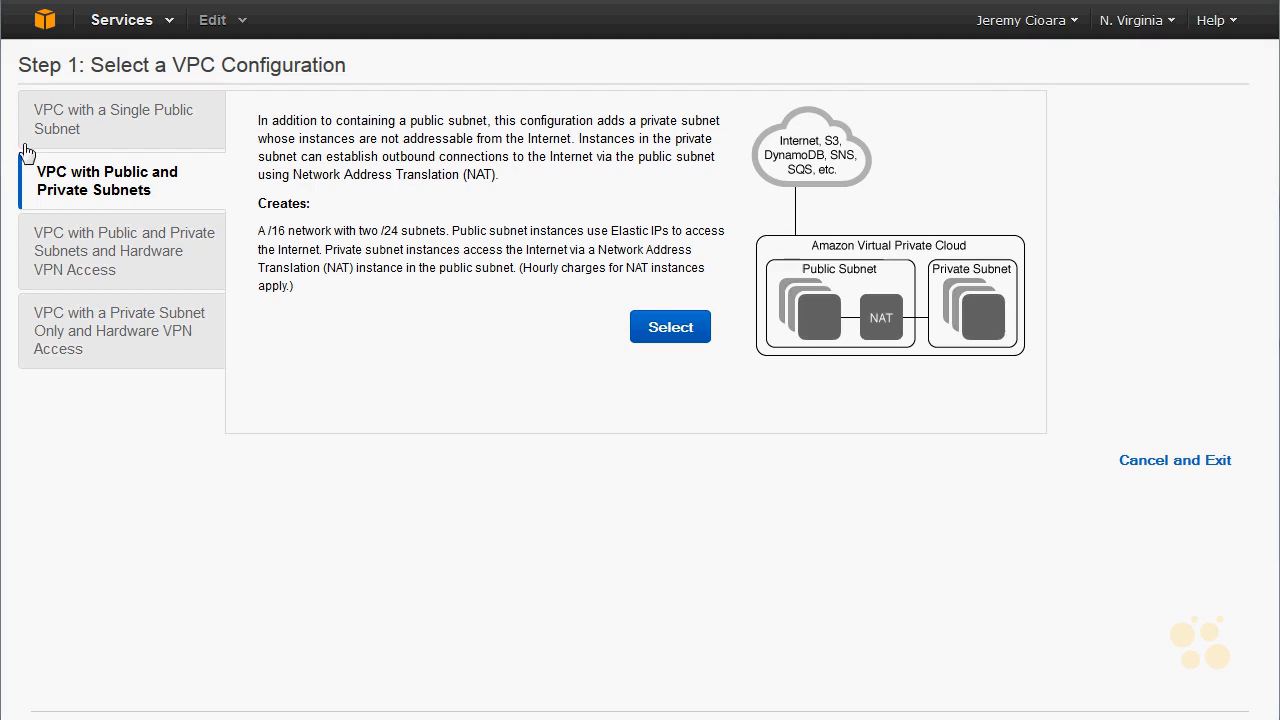
- Choose the VPC with a Single Public Subnet configuration and continue to its settings
{"action": "left_click", "coordinate": [167, 133]}
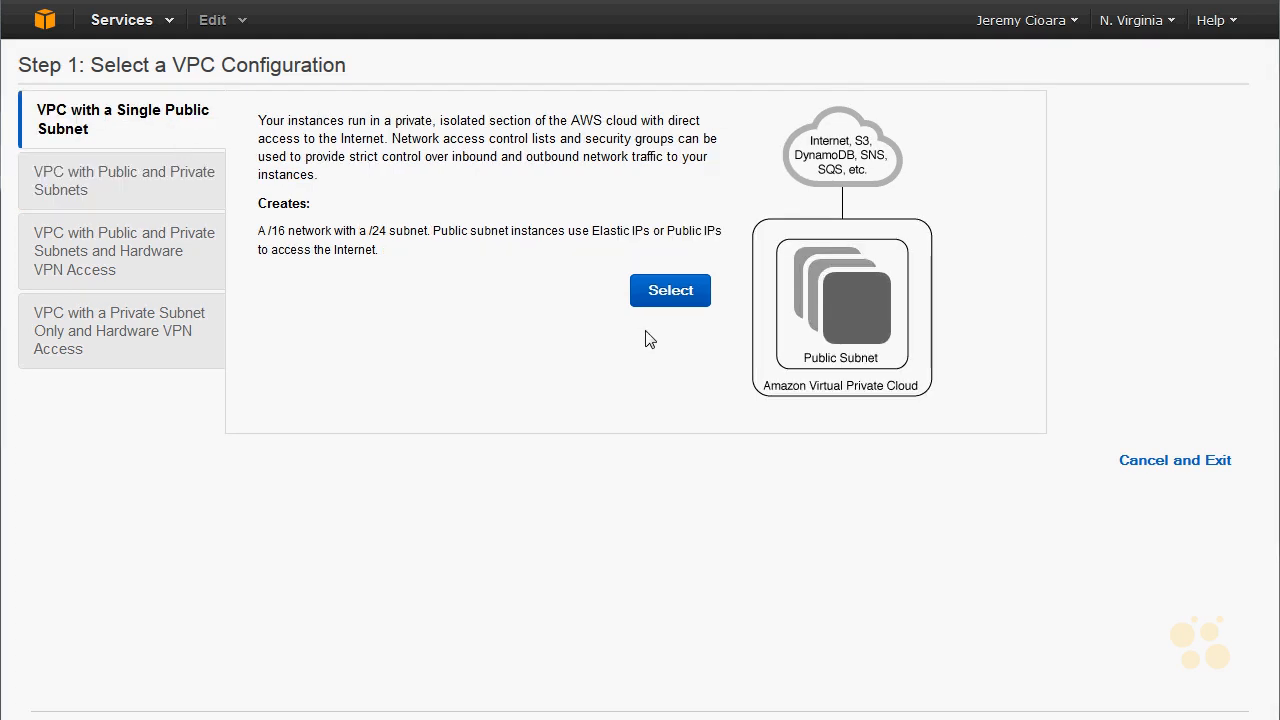
{"action": "left_click", "coordinate": [674, 290]}
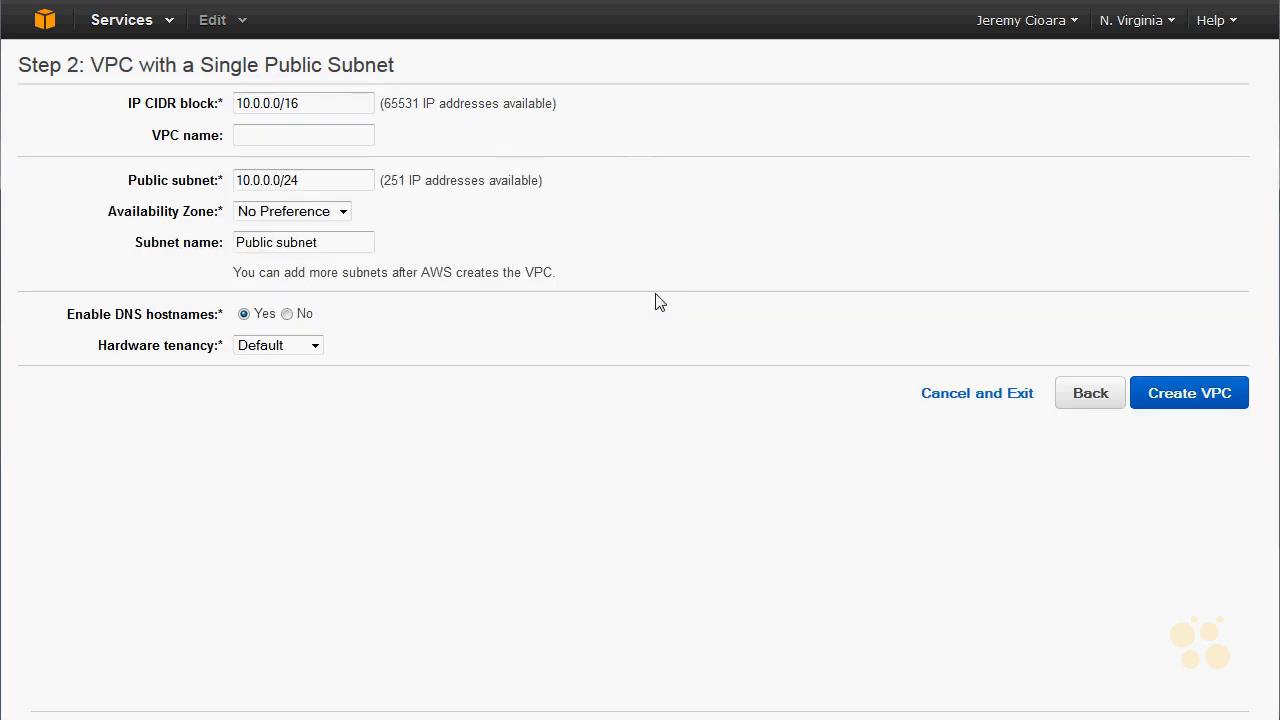
{"action": "left_click_drag", "start_coordinate": [283, 100], "coordinate": [152, 88]}
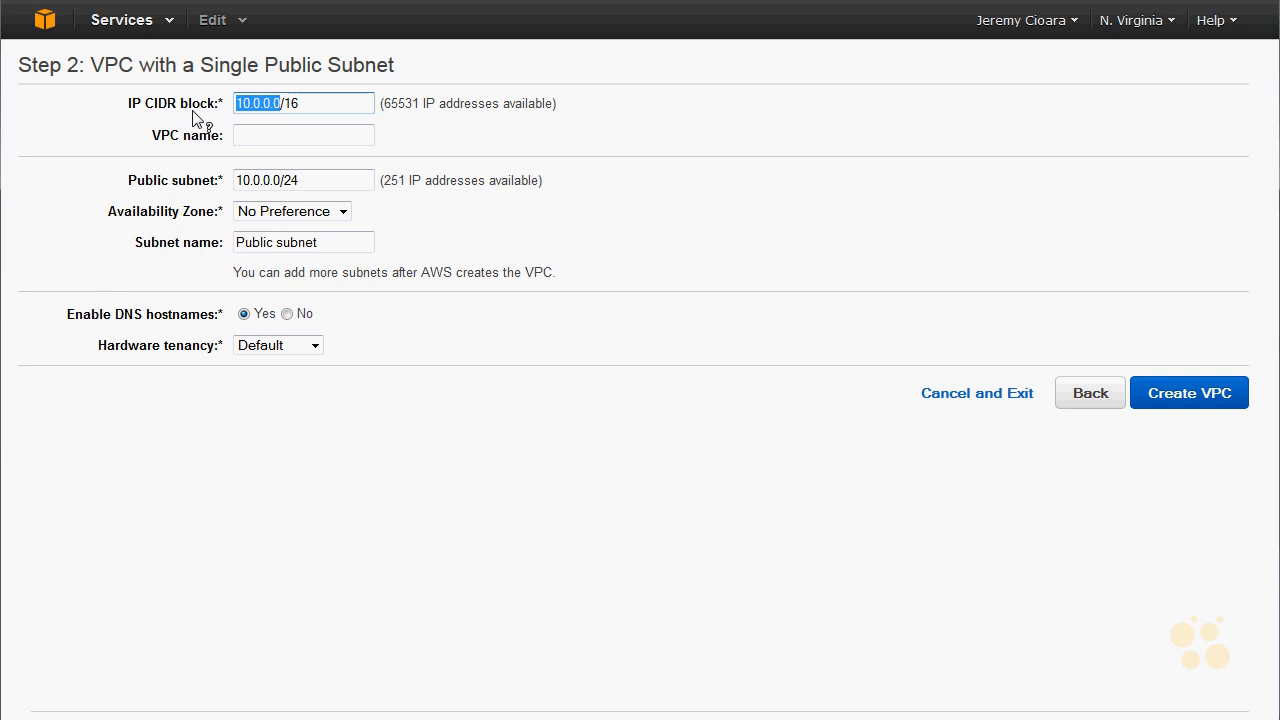
{"action": "left_click_drag", "start_coordinate": [322, 110], "coordinate": [284, 108]}
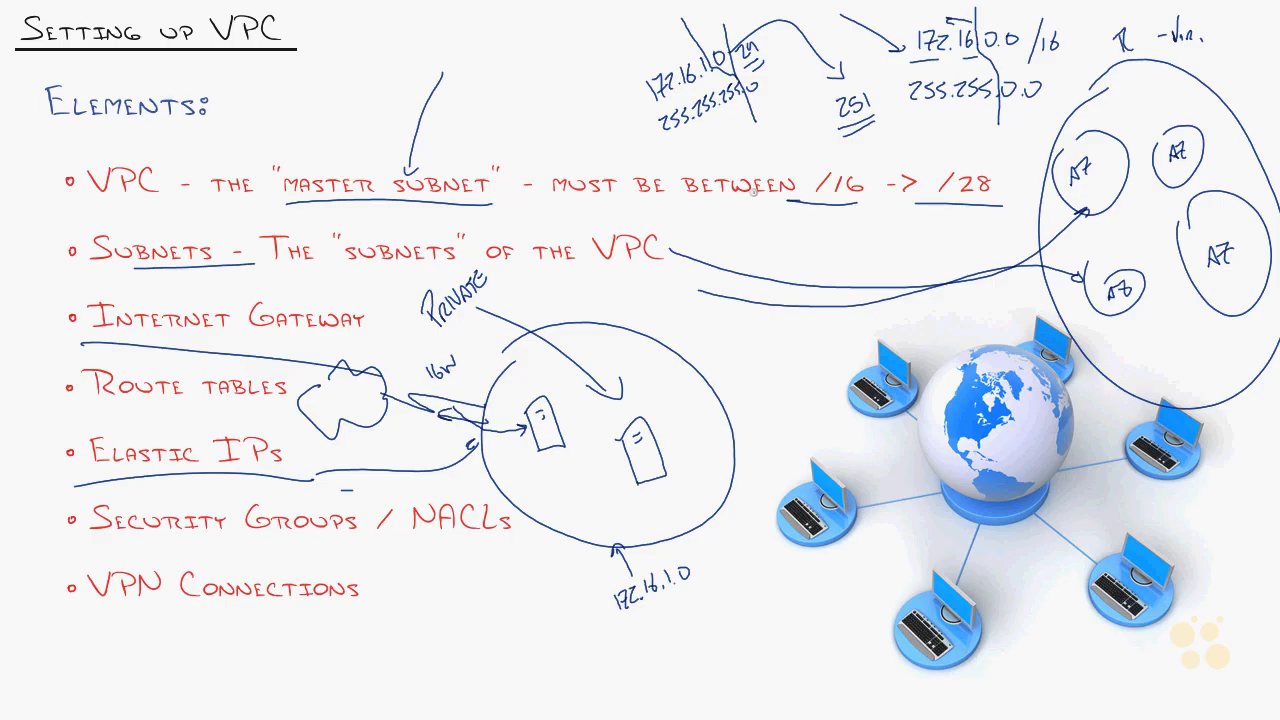
{"action": "left_click_drag", "start_coordinate": [799, 216], "coordinate": [1011, 211]}
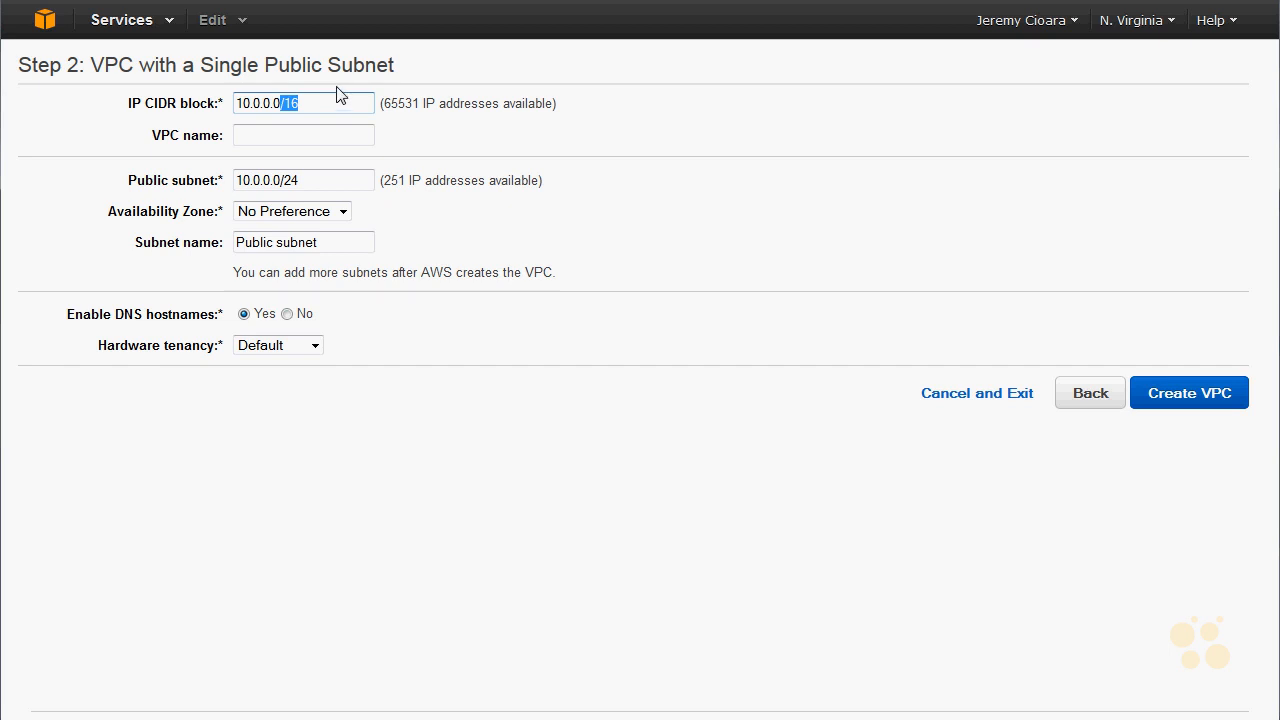
- Set the VPC's IP CIDR block to 172.16.0.0/16 and its name to MeetVirginia
{"action": "left_click", "coordinate": [320, 102]}
{"action": "left_click_drag", "start_coordinate": [263, 102], "coordinate": [226, 102]}
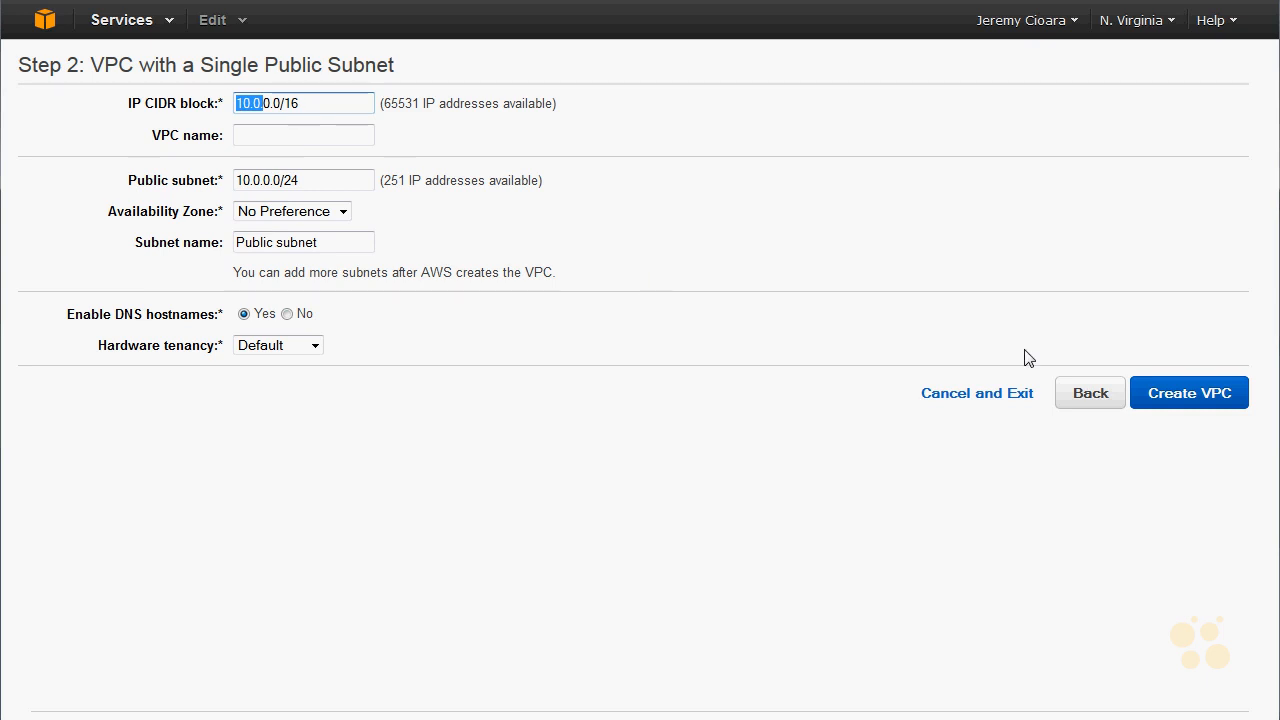
{"action": "type", "text": "172"}
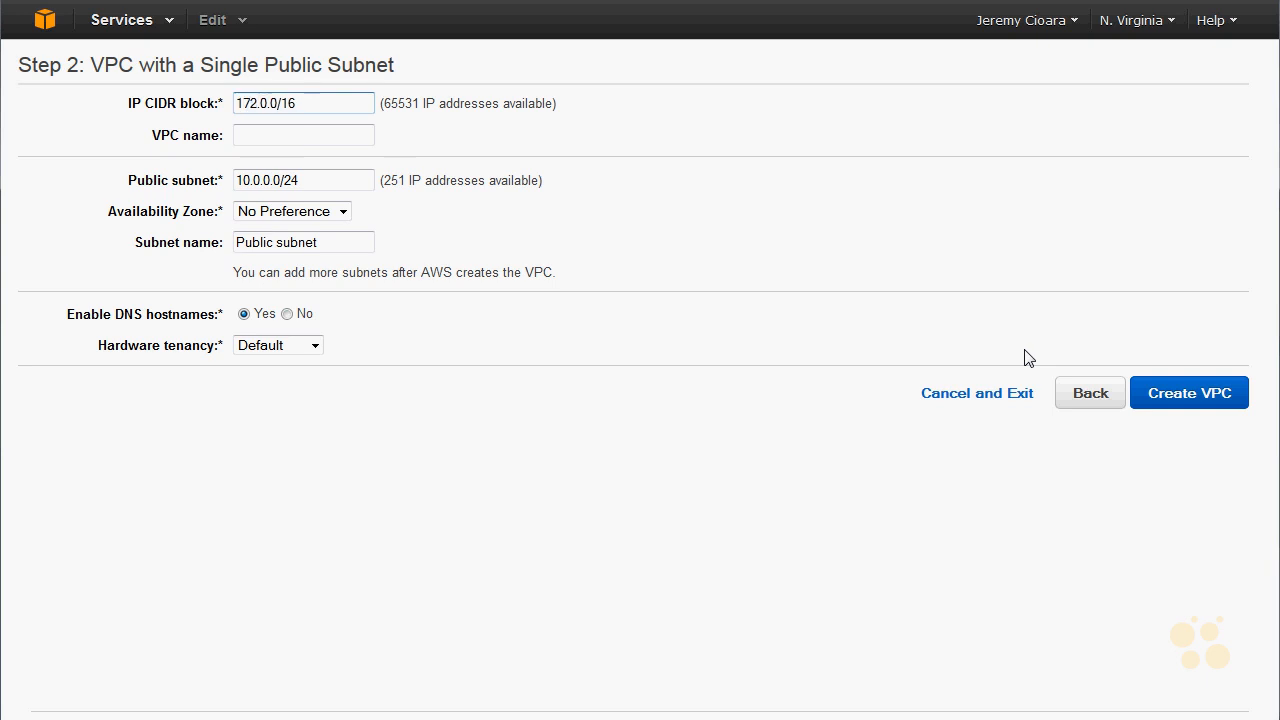
{"action": "type", "text": ".16."}
{"action": "left_click_drag", "start_coordinate": [309, 103], "coordinate": [230, 103]}
{"action": "key", "text": "Tab"}
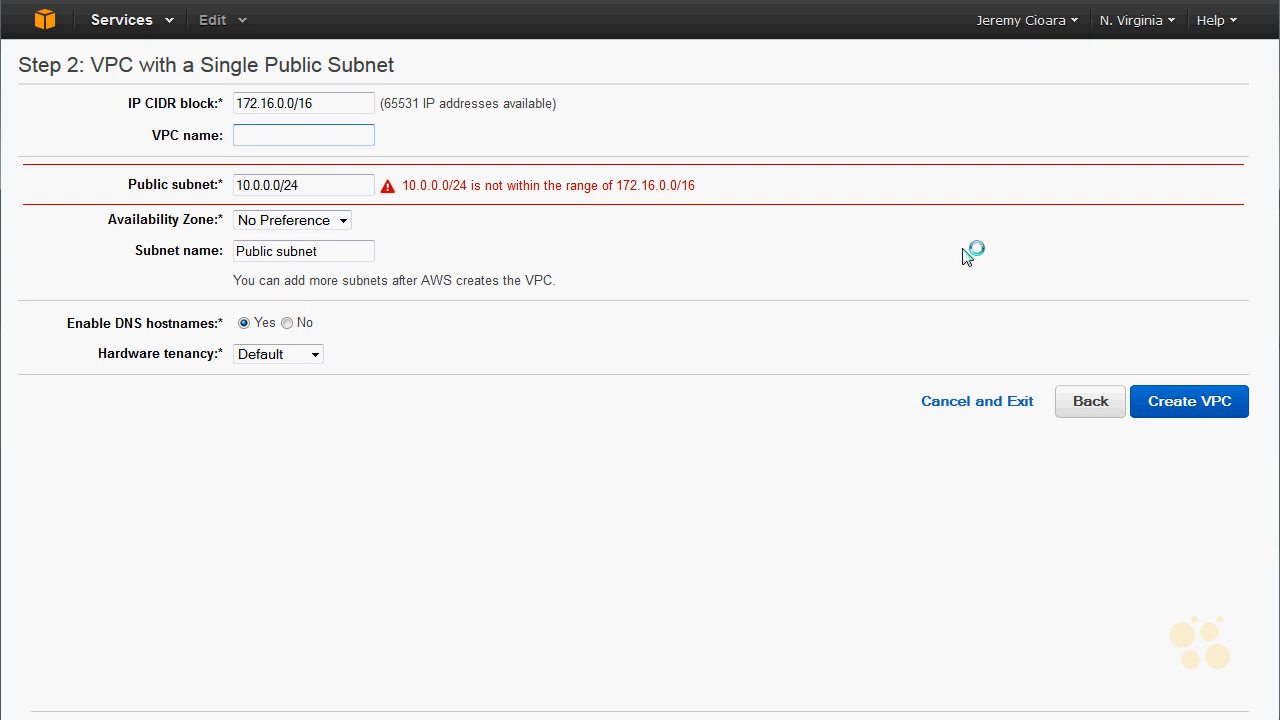
{"action": "type", "text": "MeetVirginia"}
- Set the public subnet's address range to 172.16.1.0/24, inside the VPC's CIDR block
{"action": "left_click", "coordinate": [307, 179]}
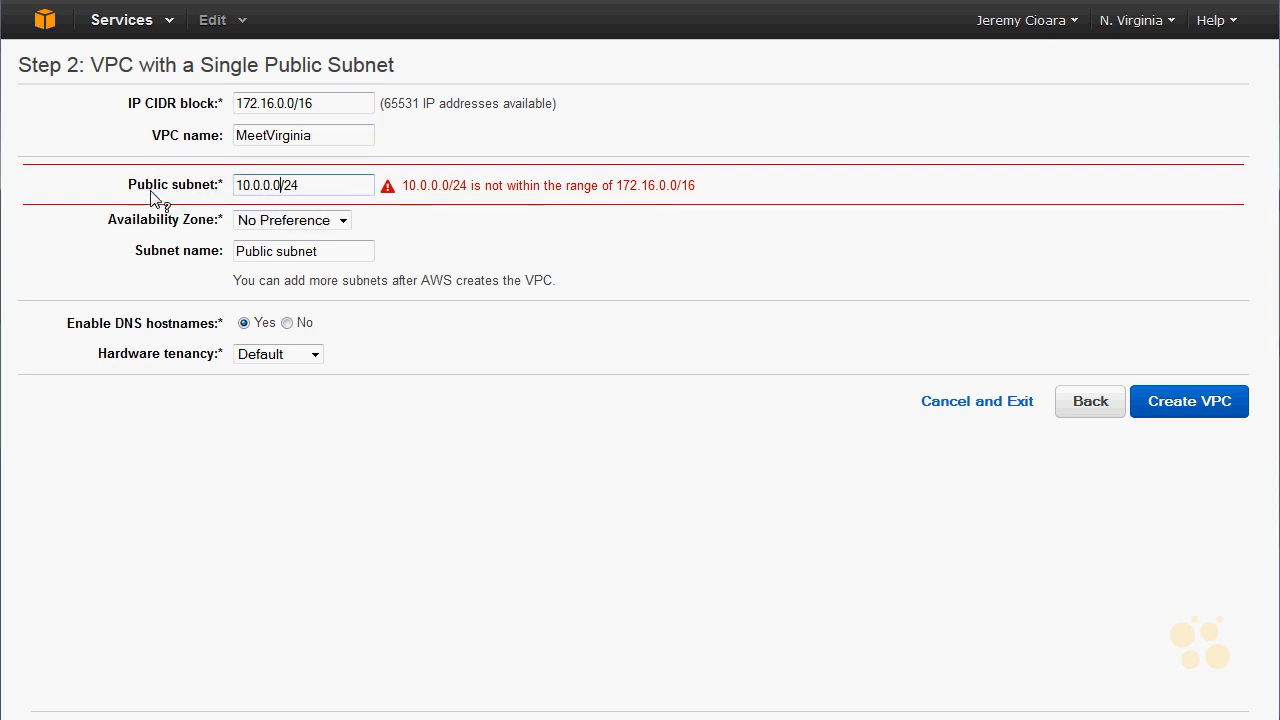
{"action": "mouse_move", "coordinate": [156, 197]}
{"action": "left_click_drag", "start_coordinate": [280, 185], "coordinate": [131, 164]}
{"action": "type", "text": "172.16.1.0"}
{"action": "key", "text": "Tab"}
{"action": "left_click_drag", "start_coordinate": [340, 94], "coordinate": [232, 100]}
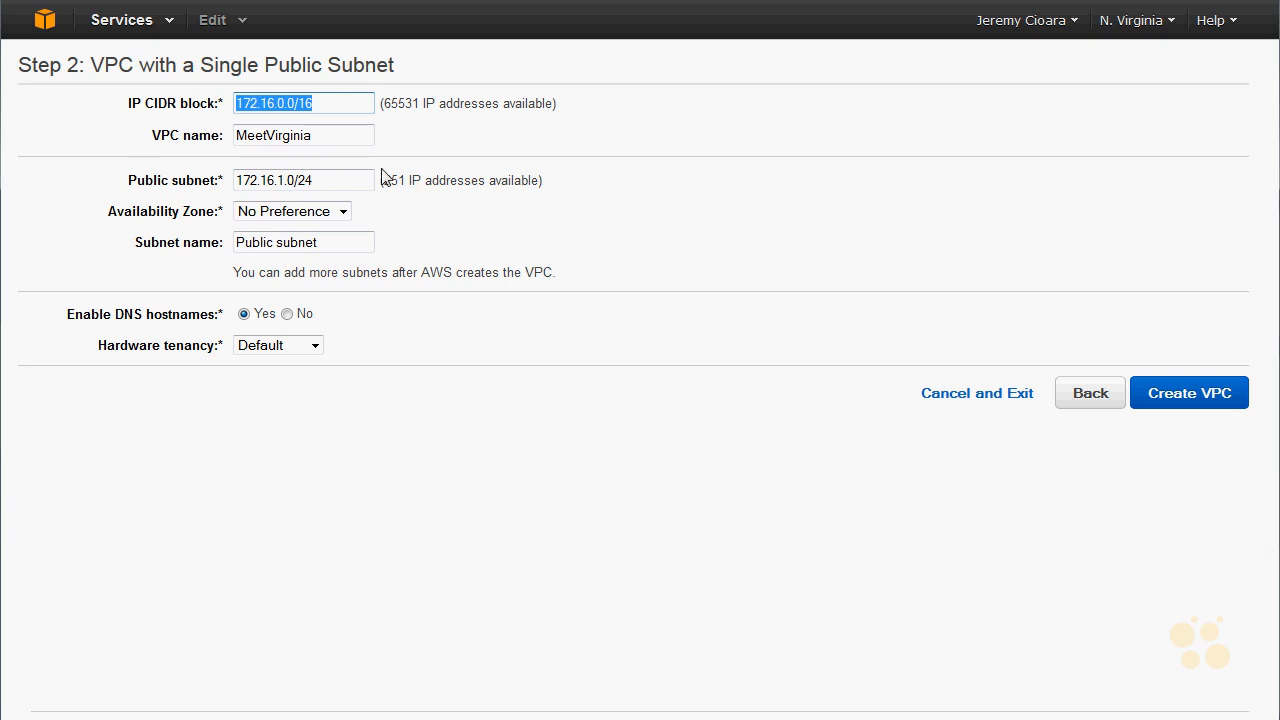
{"action": "left_click_drag", "start_coordinate": [380, 180], "coordinate": [405, 176]}
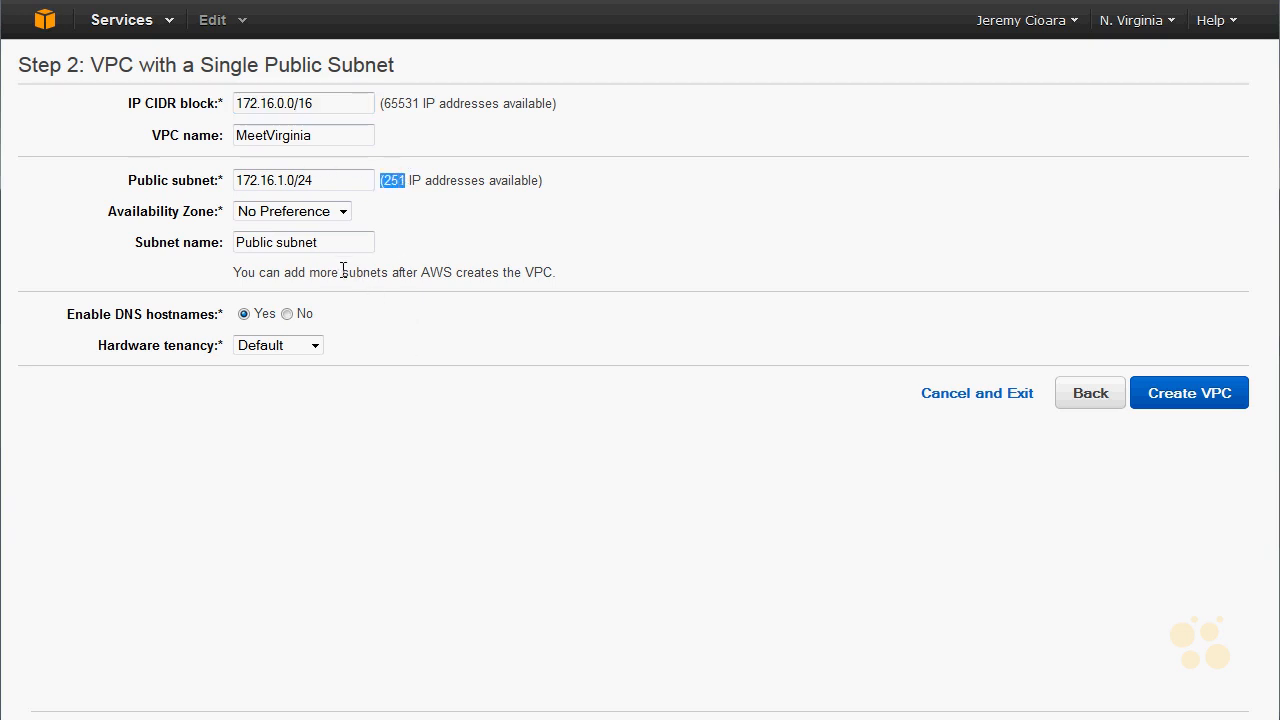
{"action": "left_click_drag", "start_coordinate": [312, 104], "coordinate": [152, 60]}
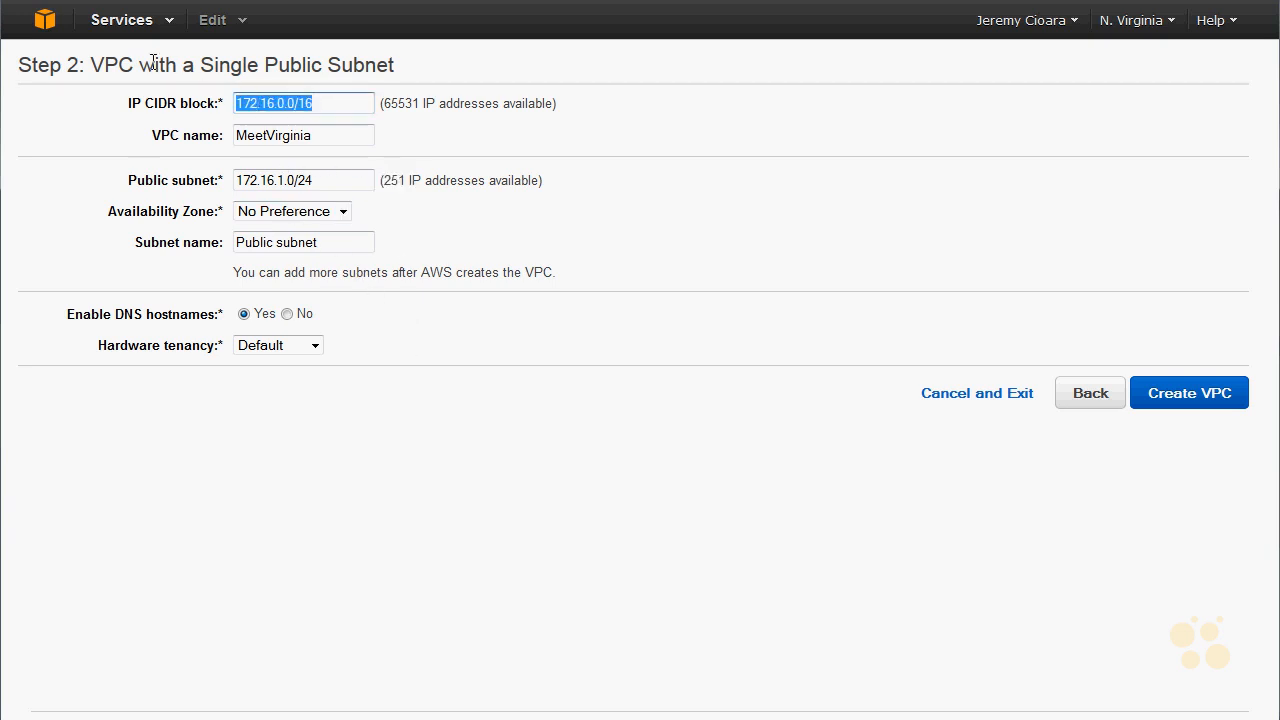
{"action": "left_click_drag", "start_coordinate": [334, 180], "coordinate": [212, 165]}
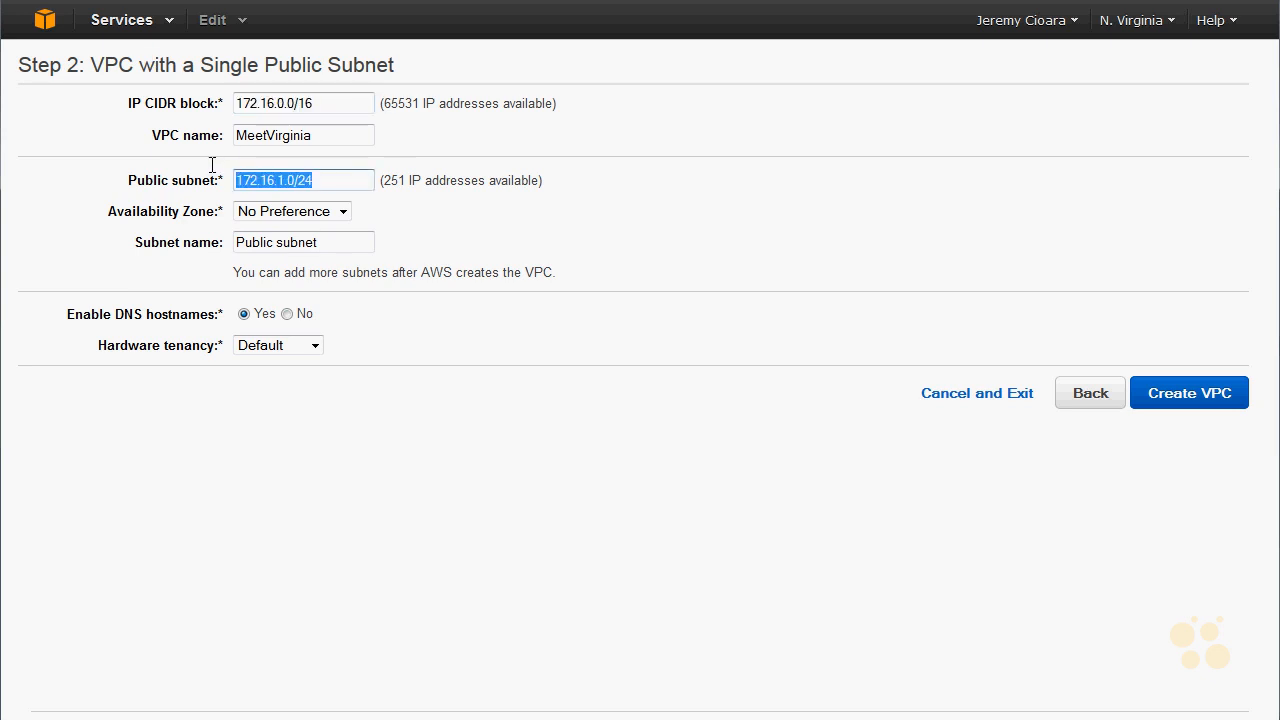
- Set the public subnet's availability zone to us-east-1a and its name to First Subnet
{"action": "left_click", "coordinate": [333, 216]}
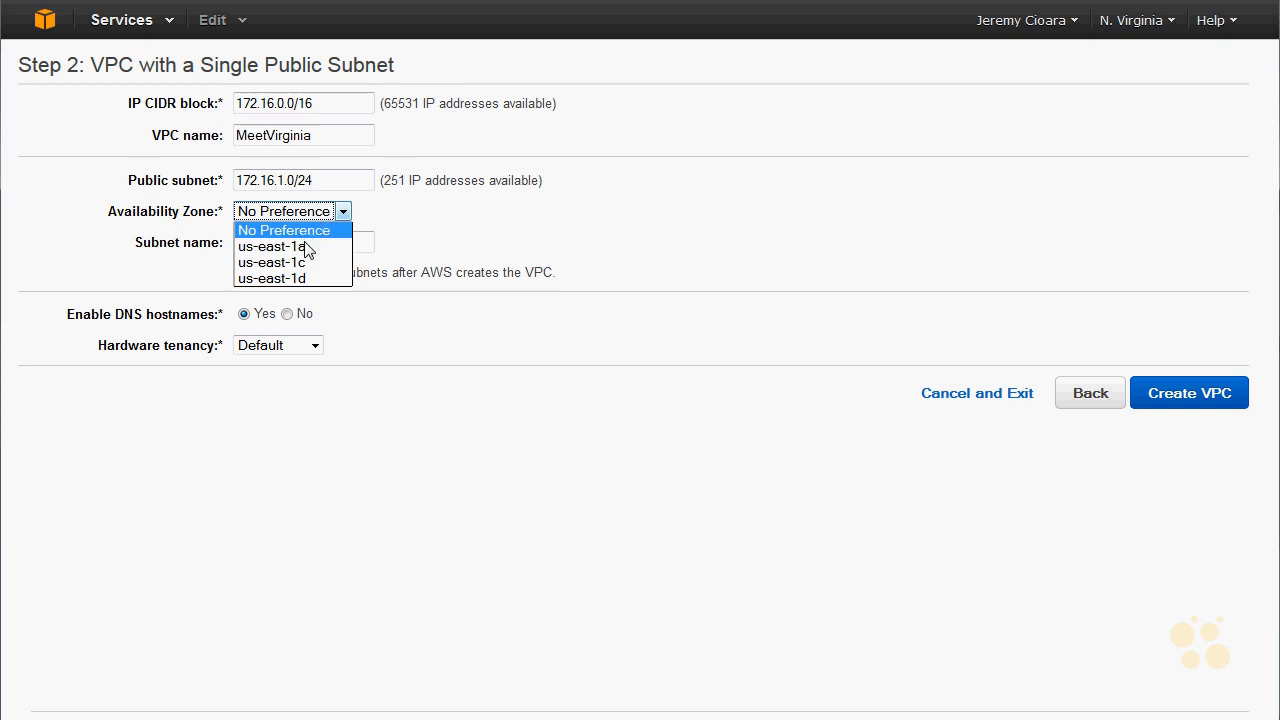
{"action": "left_click", "coordinate": [312, 256]}
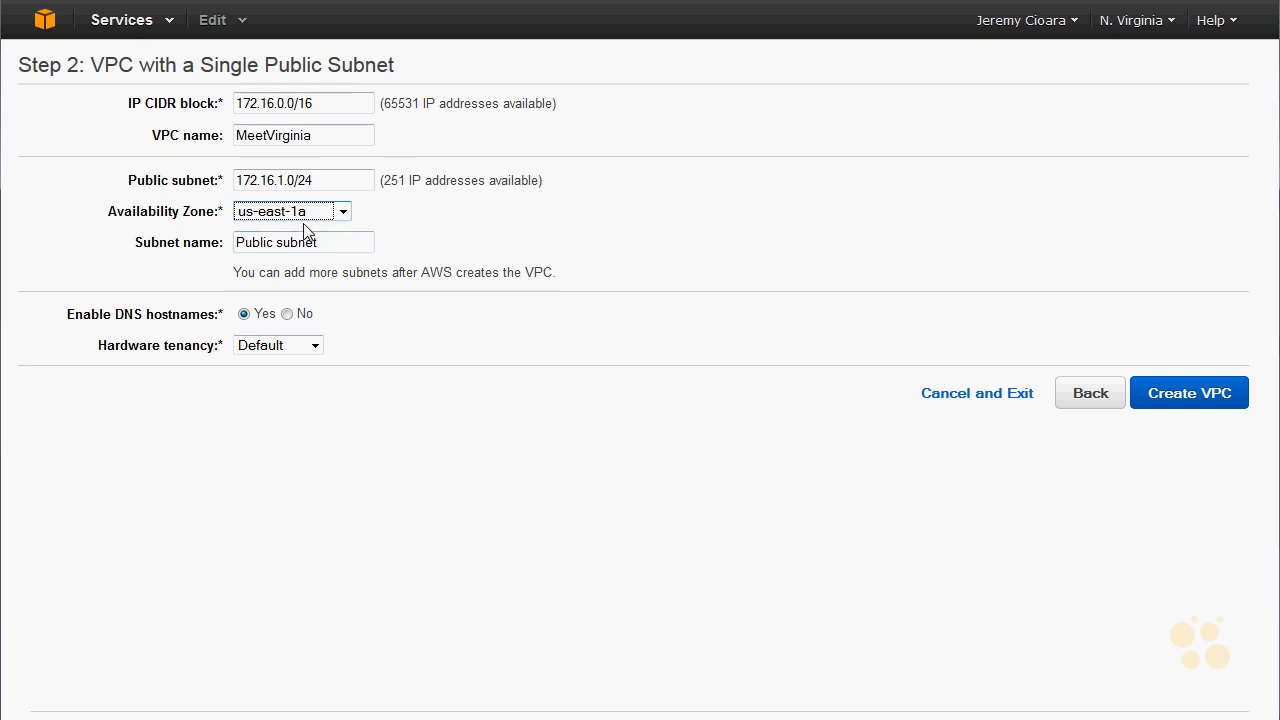
{"action": "triple_click", "coordinate": [346, 248]}
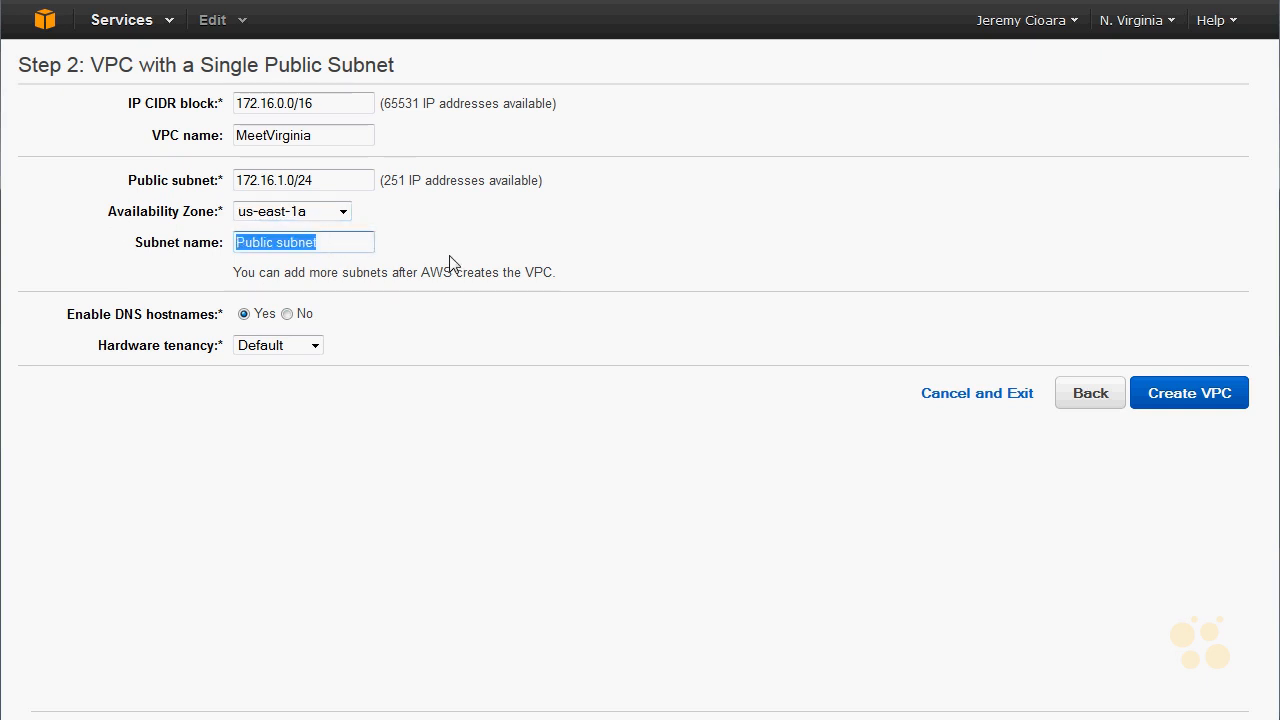
{"action": "type", "text": "First Subnet"}
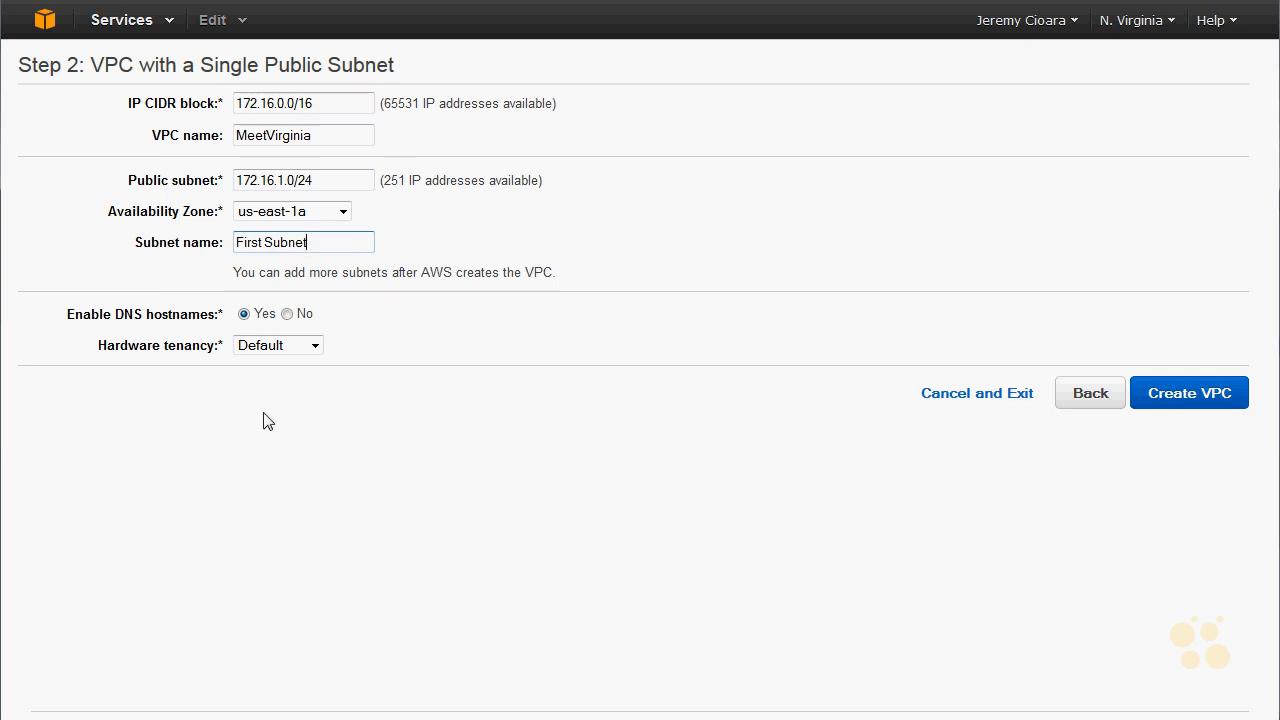
- Create the VPC with DNS hostnames enabled and Default hardware tenancy, and return to the VPC Dashboard
{"action": "left_click", "coordinate": [121, 320]}
{"action": "double_click", "coordinate": [128, 320]}
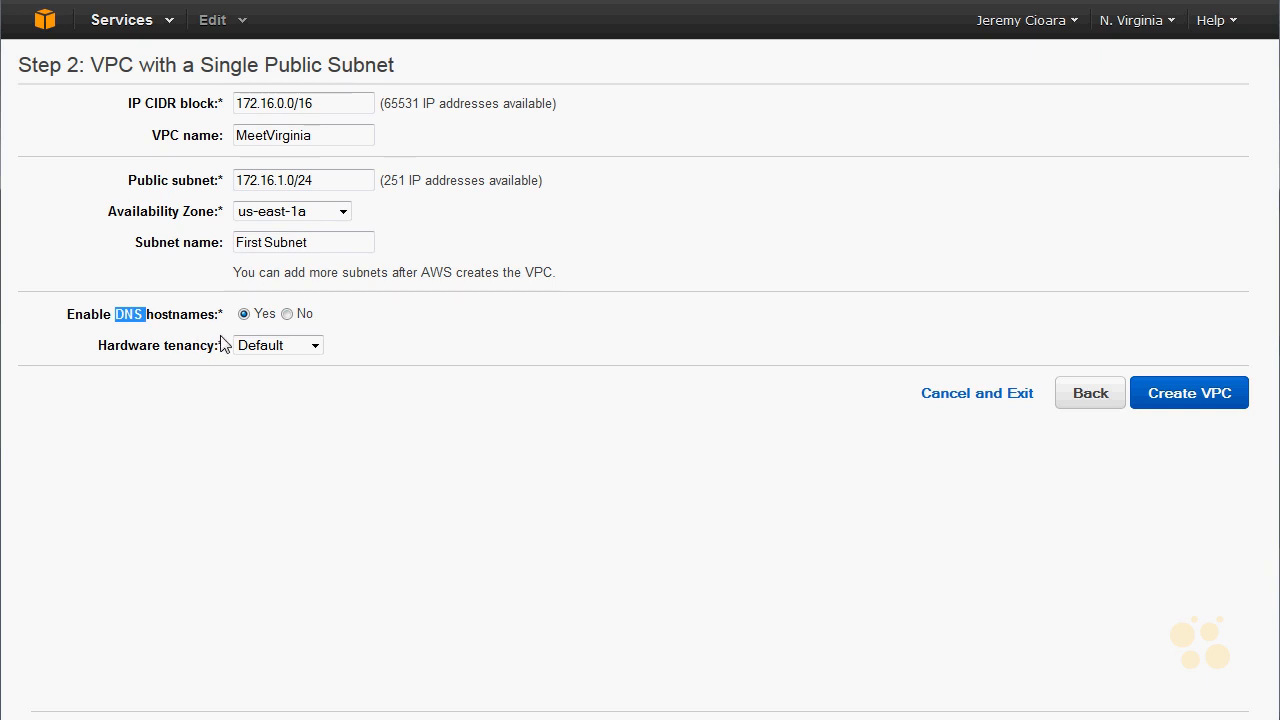
{"action": "left_click", "coordinate": [312, 349]}
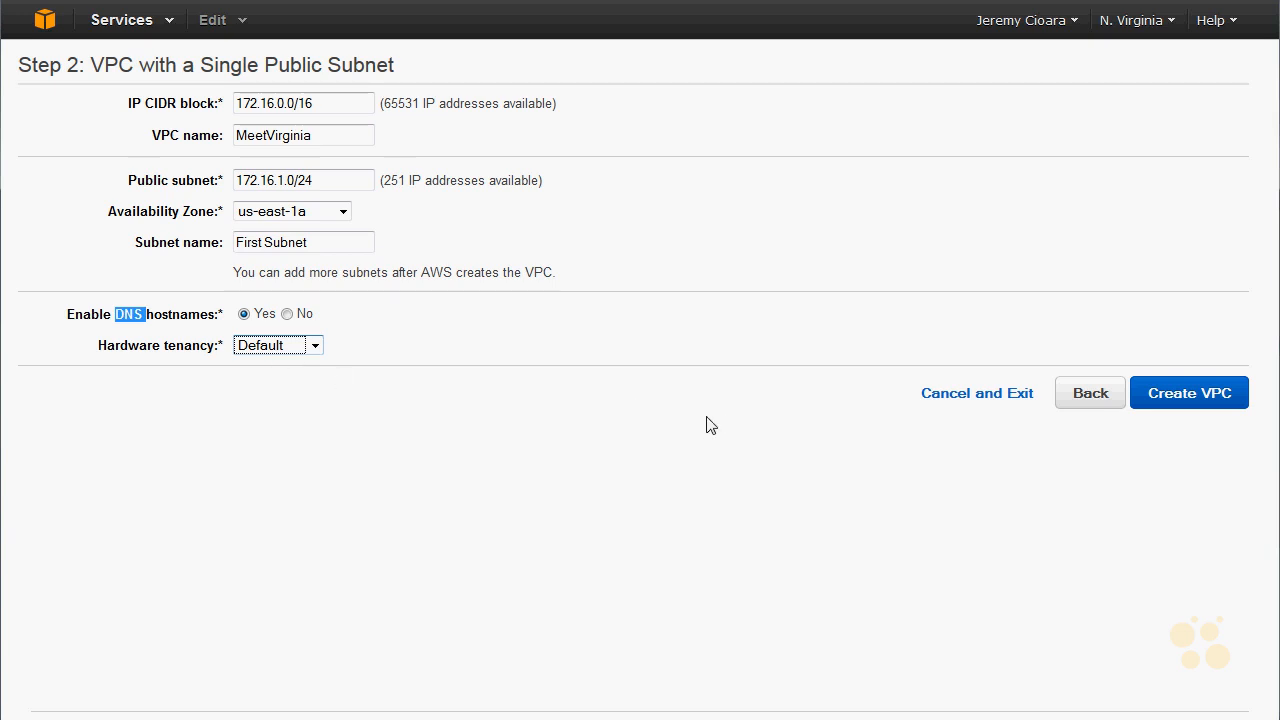
{"action": "left_click", "coordinate": [1219, 404]}
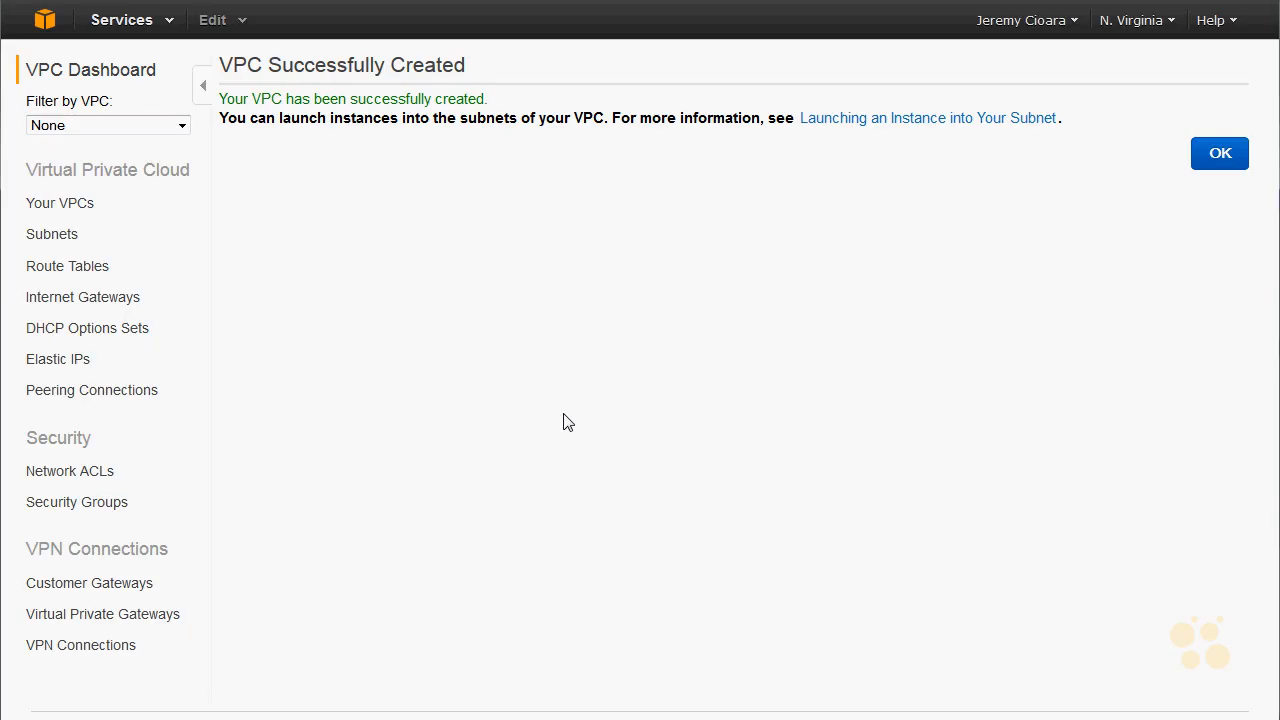
{"action": "left_click", "coordinate": [89, 80]}
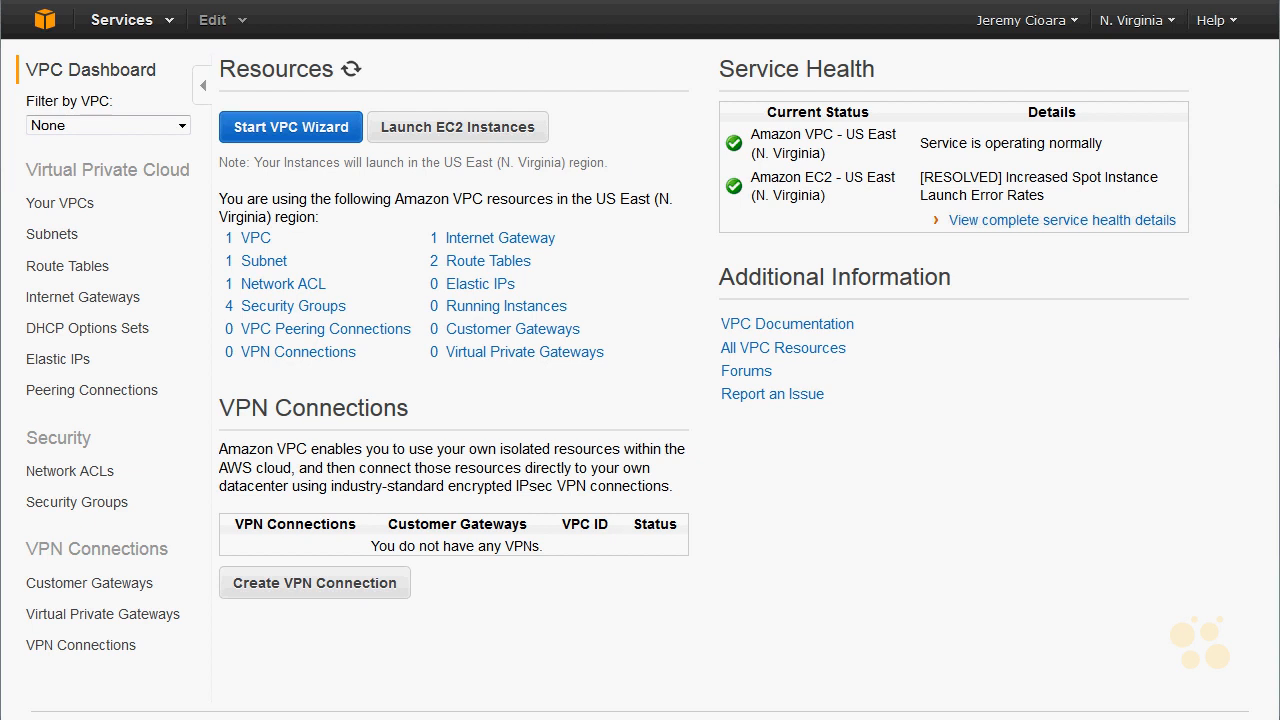
- Start a new EC2 instance launch using the Ubuntu Server 14.04 LTS (HVM) image and t2.micro type, and continue to the instance details
{"action": "left_click", "coordinate": [46, 22]}
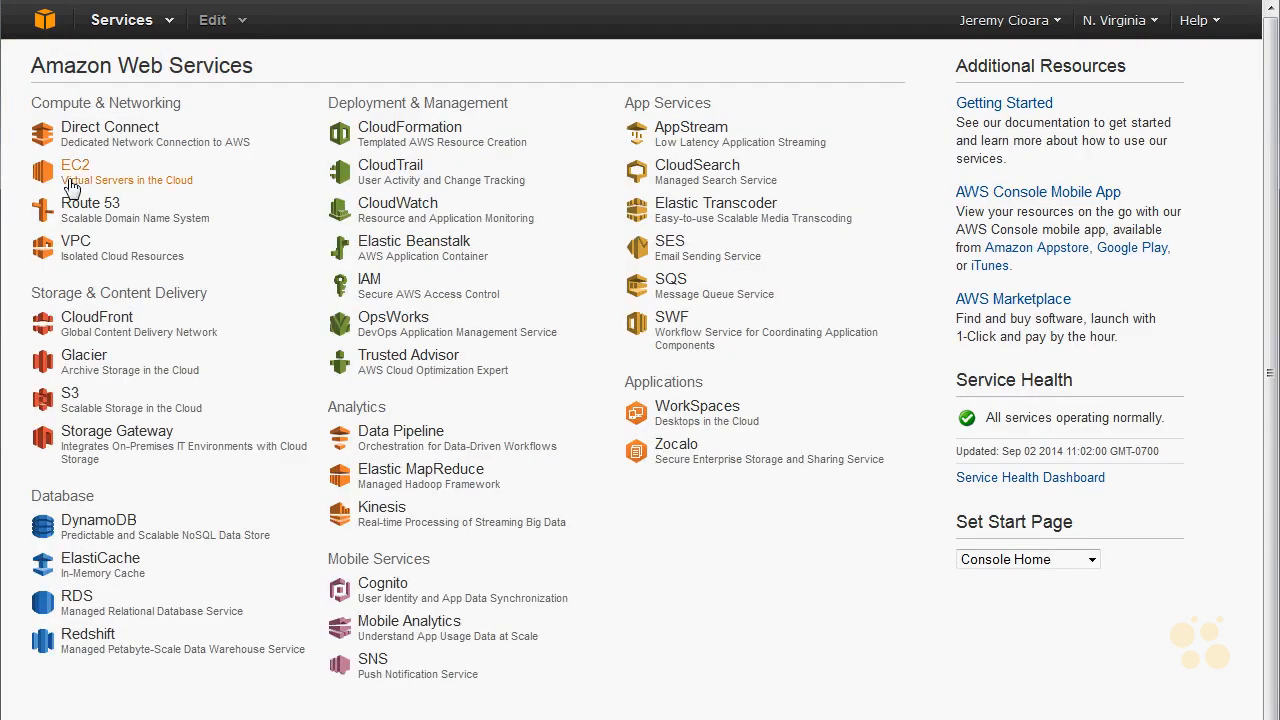
{"action": "left_click", "coordinate": [70, 183]}
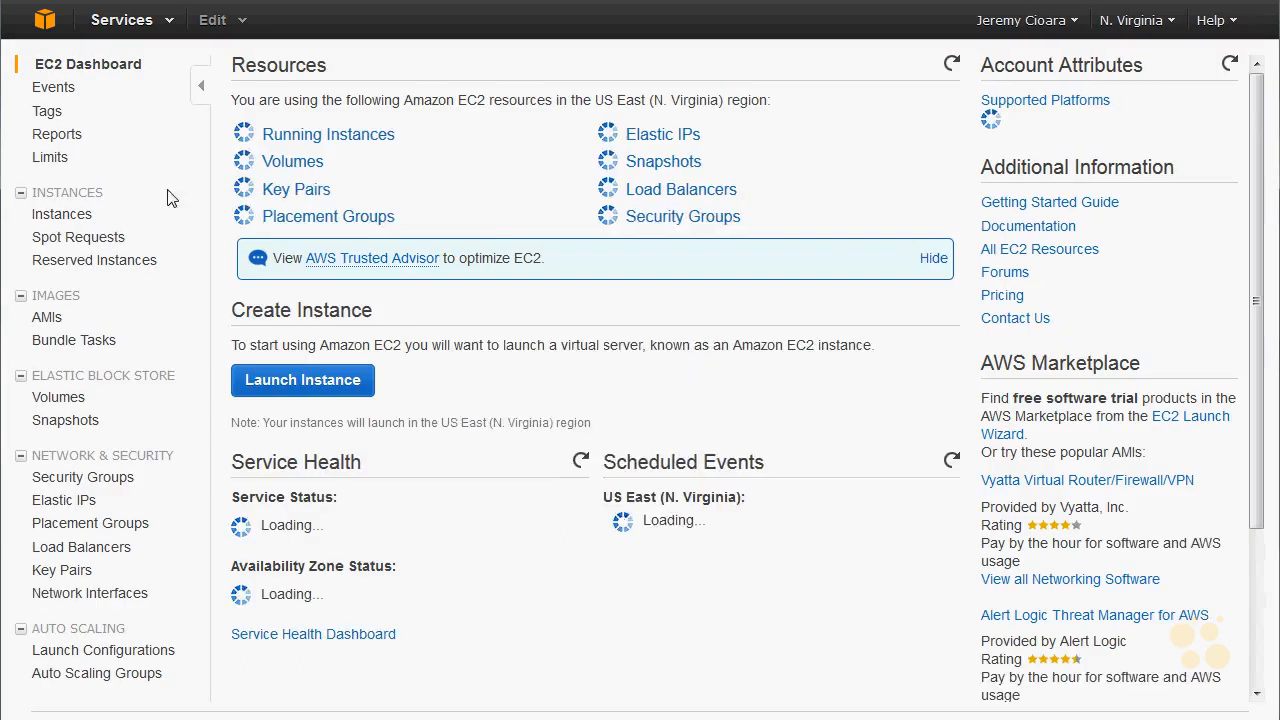
{"action": "left_click", "coordinate": [74, 215]}
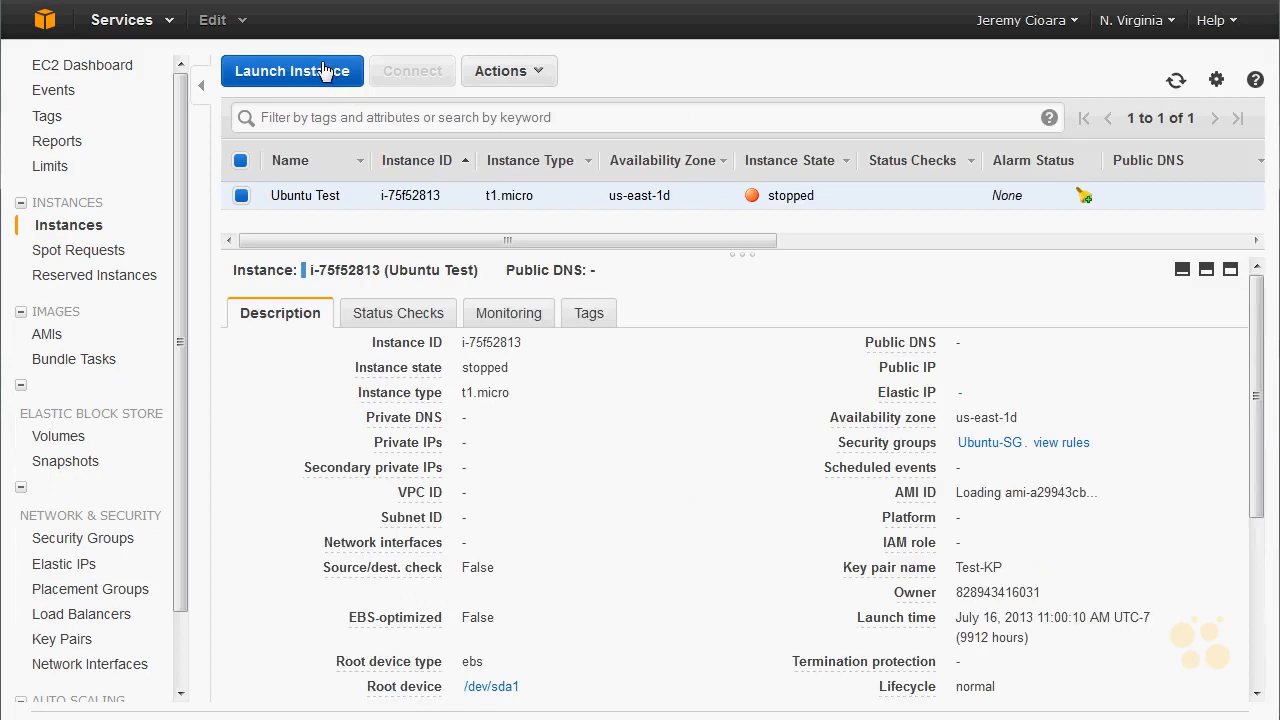
{"action": "left_click", "coordinate": [321, 70]}
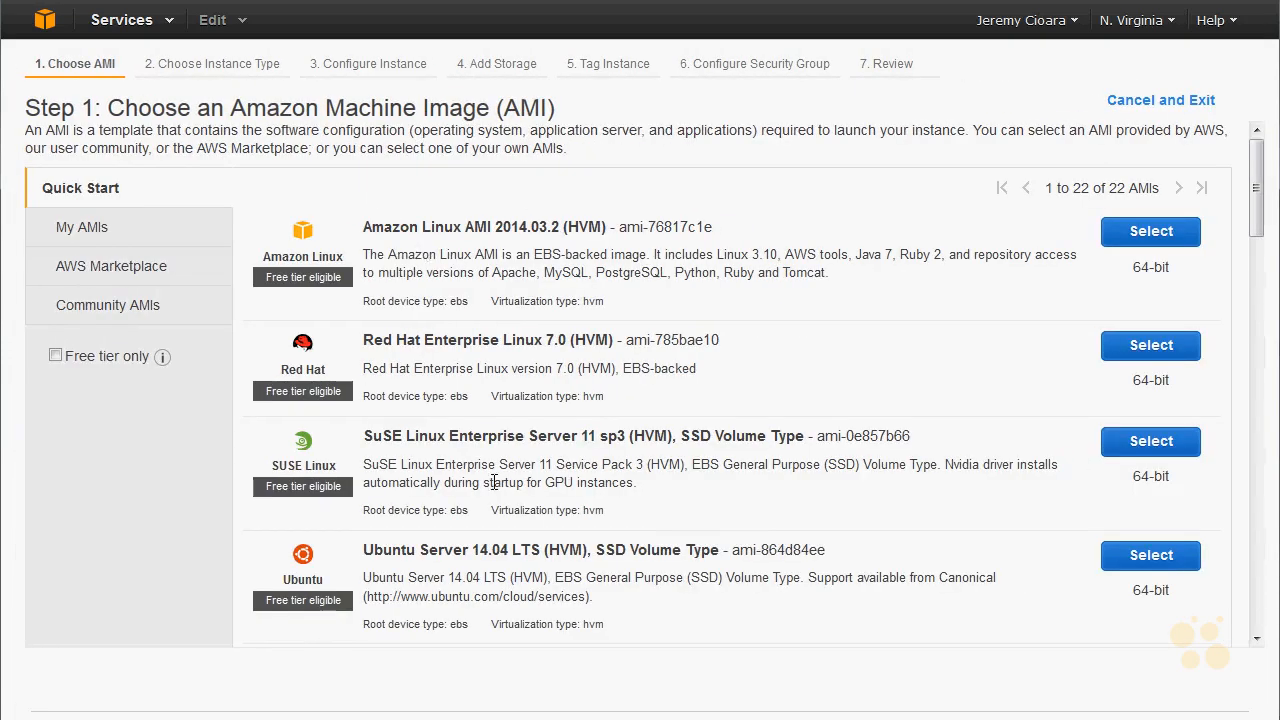
{"action": "left_click", "coordinate": [1151, 555]}
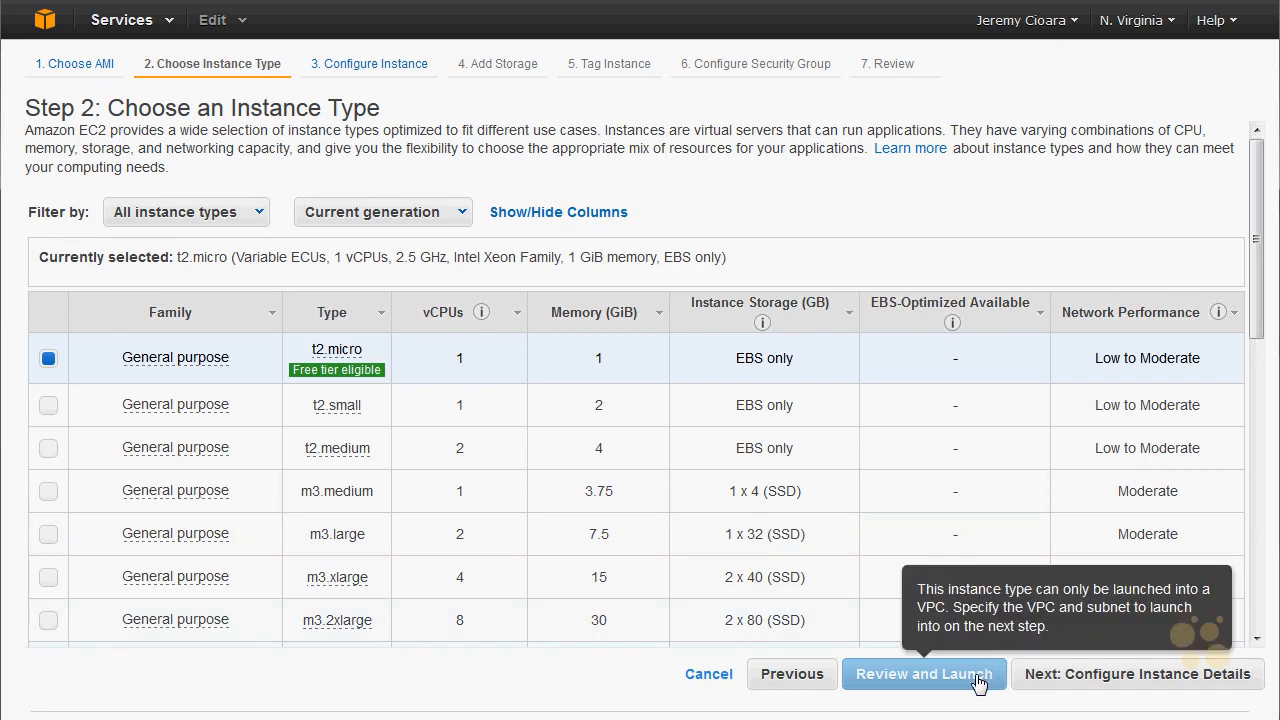
{"action": "left_click", "coordinate": [1057, 684]}
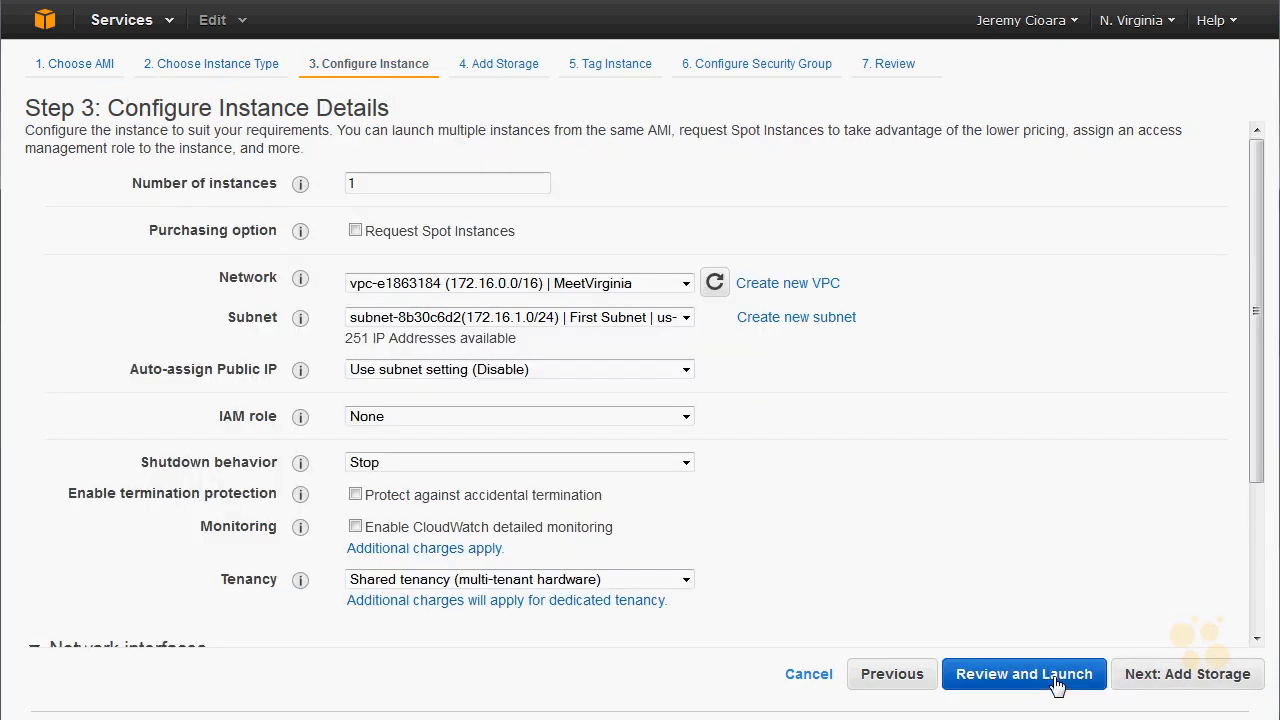
- Place the instance in the MeetVirginia VPC network and its First Subnet, checking the other available network options
{"action": "left_click", "coordinate": [615, 288]}
{"action": "left_click", "coordinate": [615, 288]}
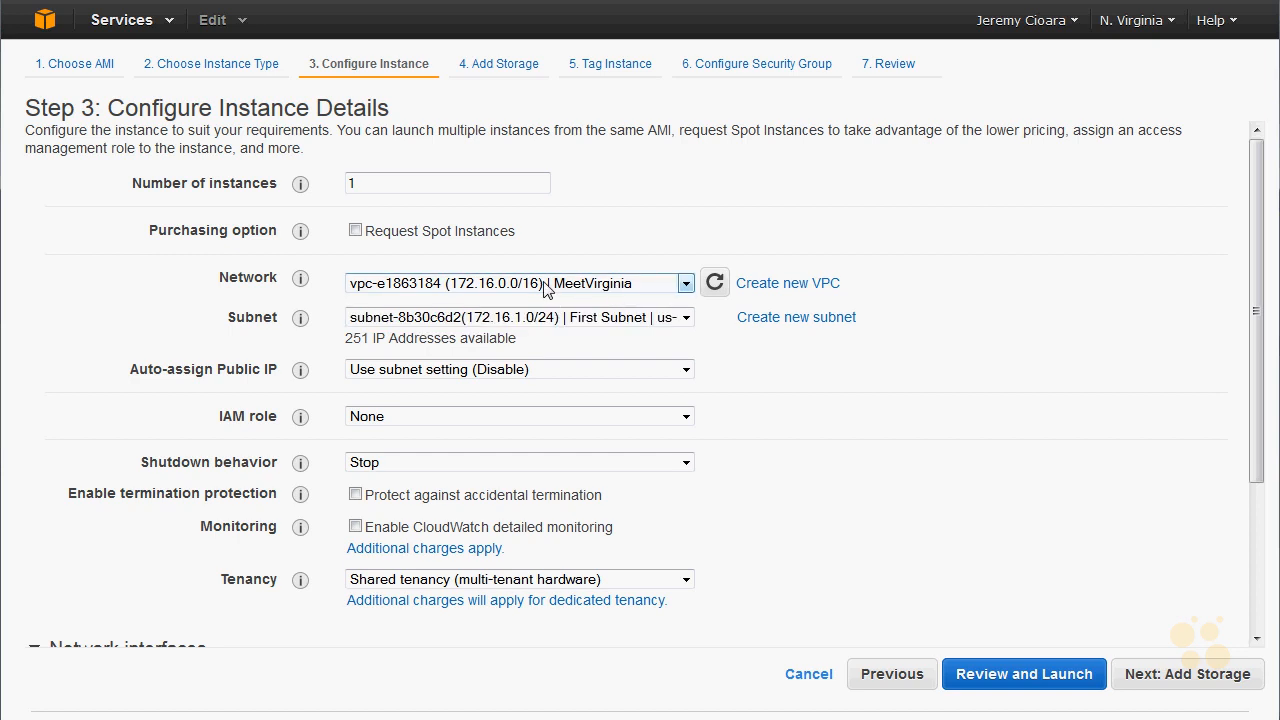
{"action": "left_click", "coordinate": [446, 320]}
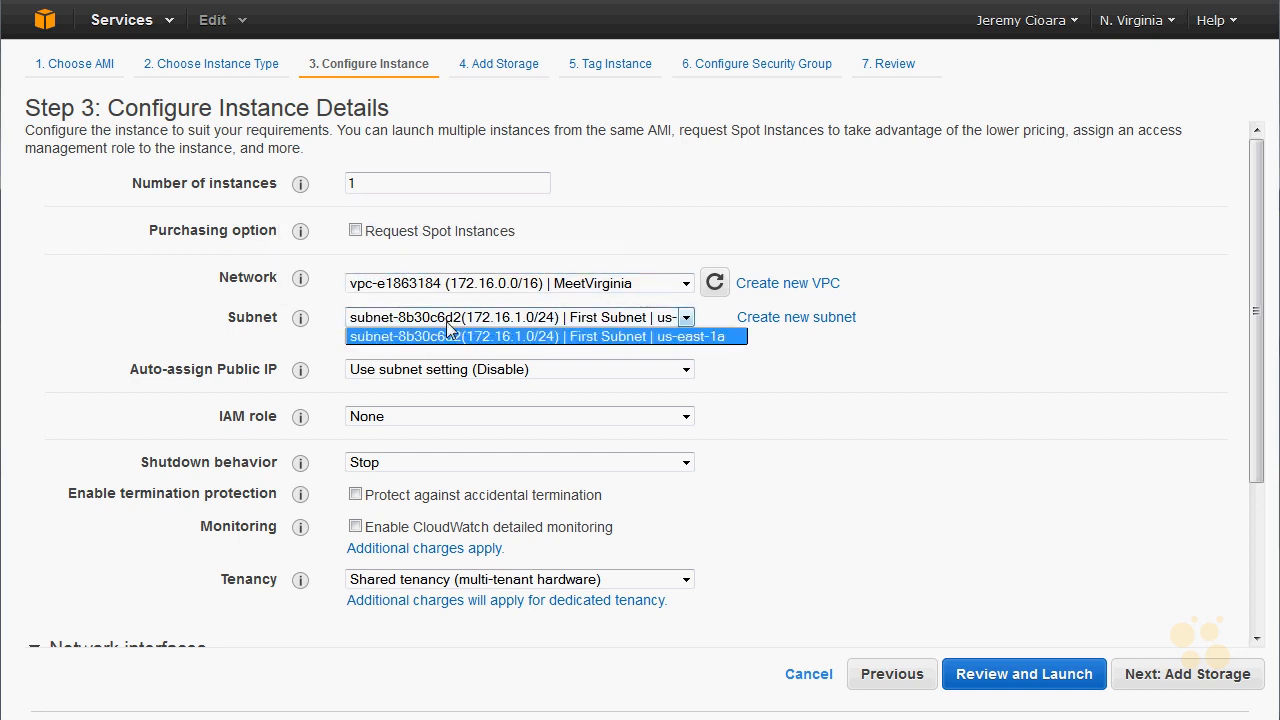
{"action": "left_click", "coordinate": [568, 338]}
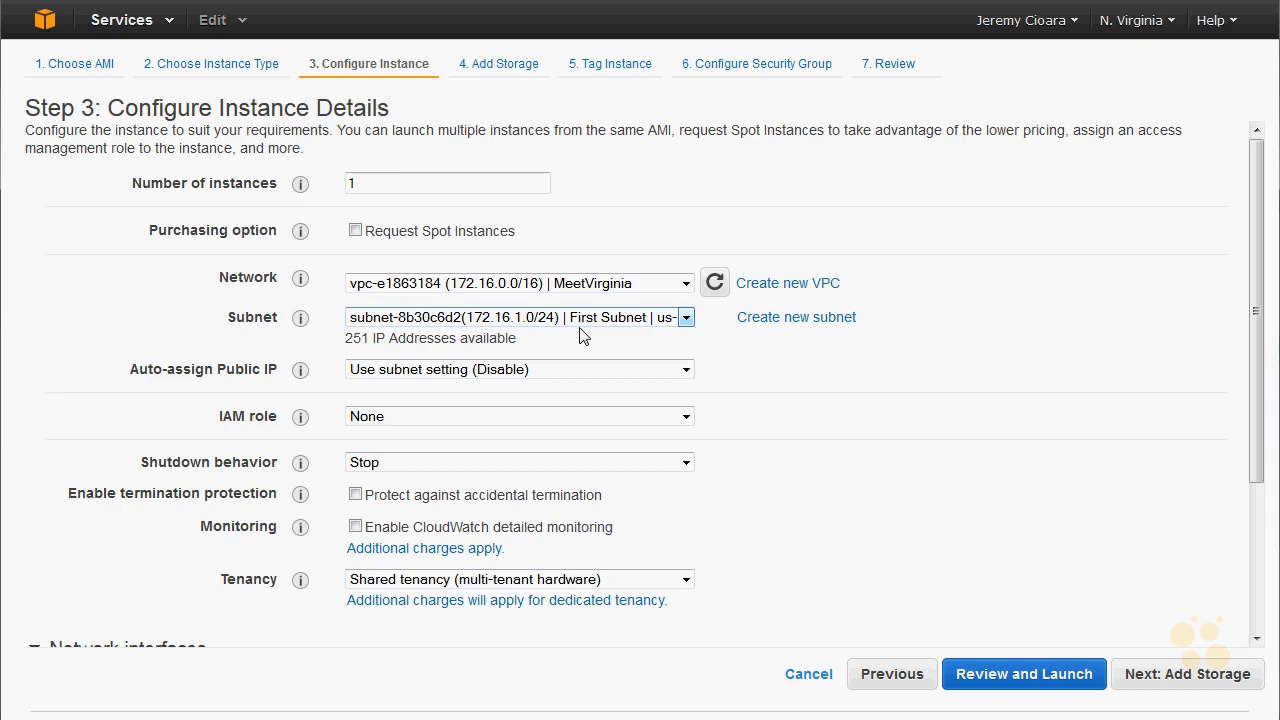
{"action": "left_click", "coordinate": [590, 284]}
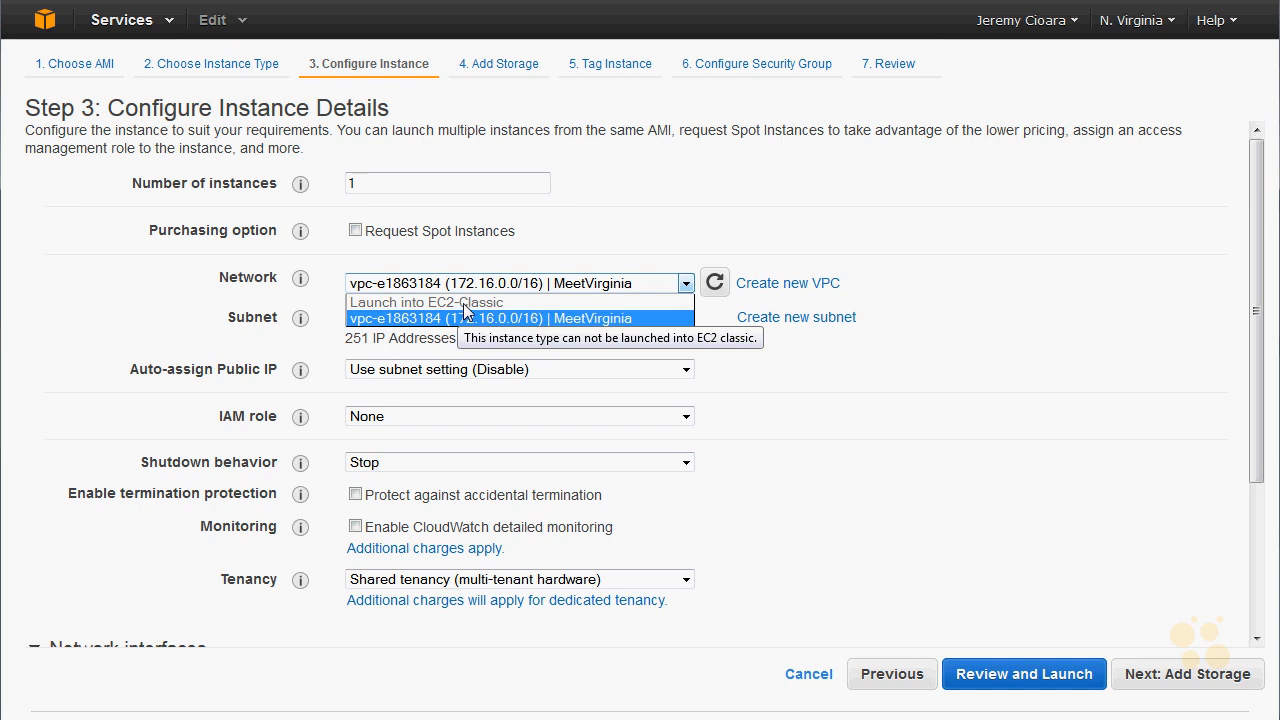
{"action": "left_click", "coordinate": [539, 267]}
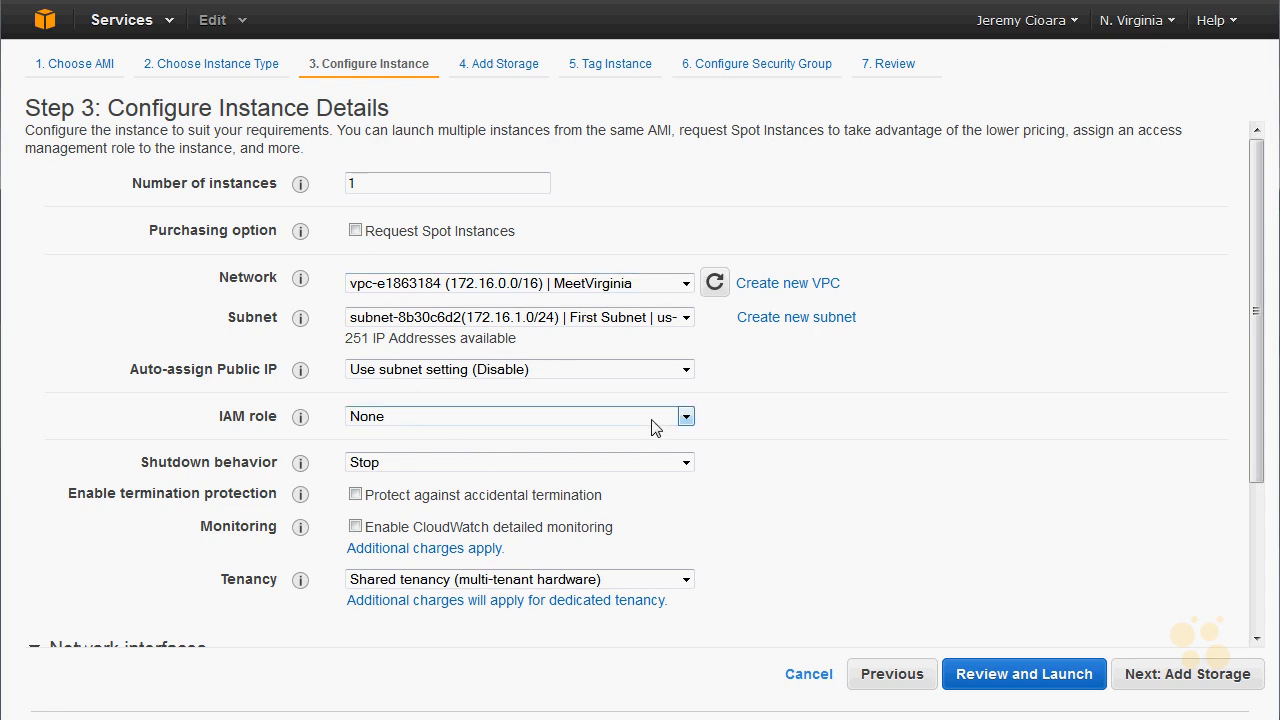
{"action": "scroll", "coordinate": [640, 437], "scroll_direction": "down", "scroll_amount": 2}
{"action": "scroll", "coordinate": [634, 437], "scroll_direction": "up", "scroll_amount": 1}
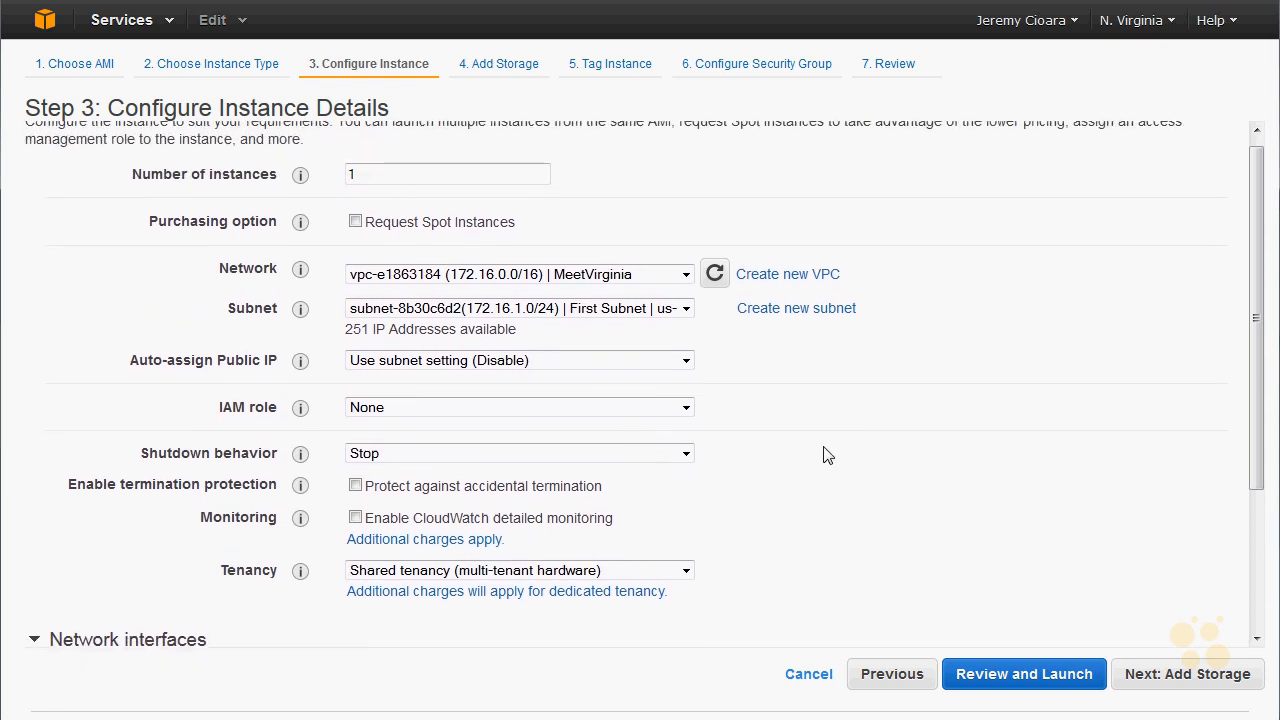
- Review and launch the instance with the existing key pair CBTKeys9.1.14, acknowledging access to its private key file
{"action": "left_click", "coordinate": [1075, 675]}
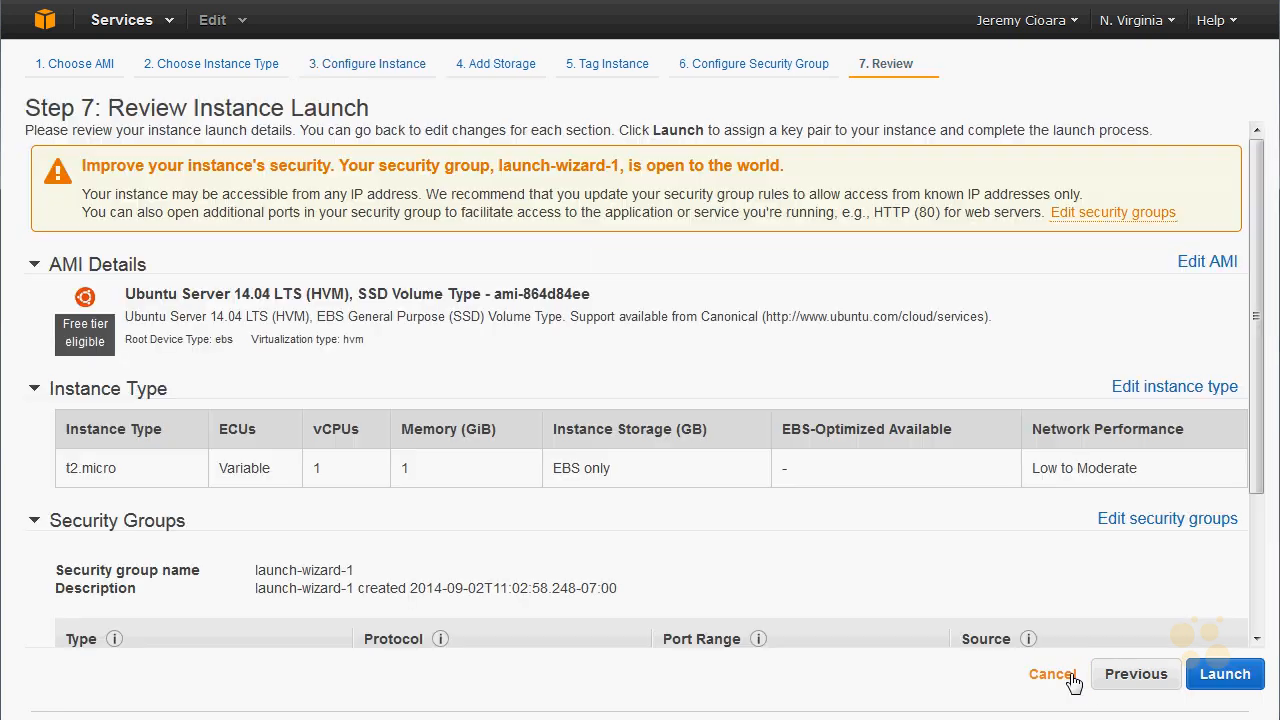
{"action": "left_click", "coordinate": [1230, 687]}
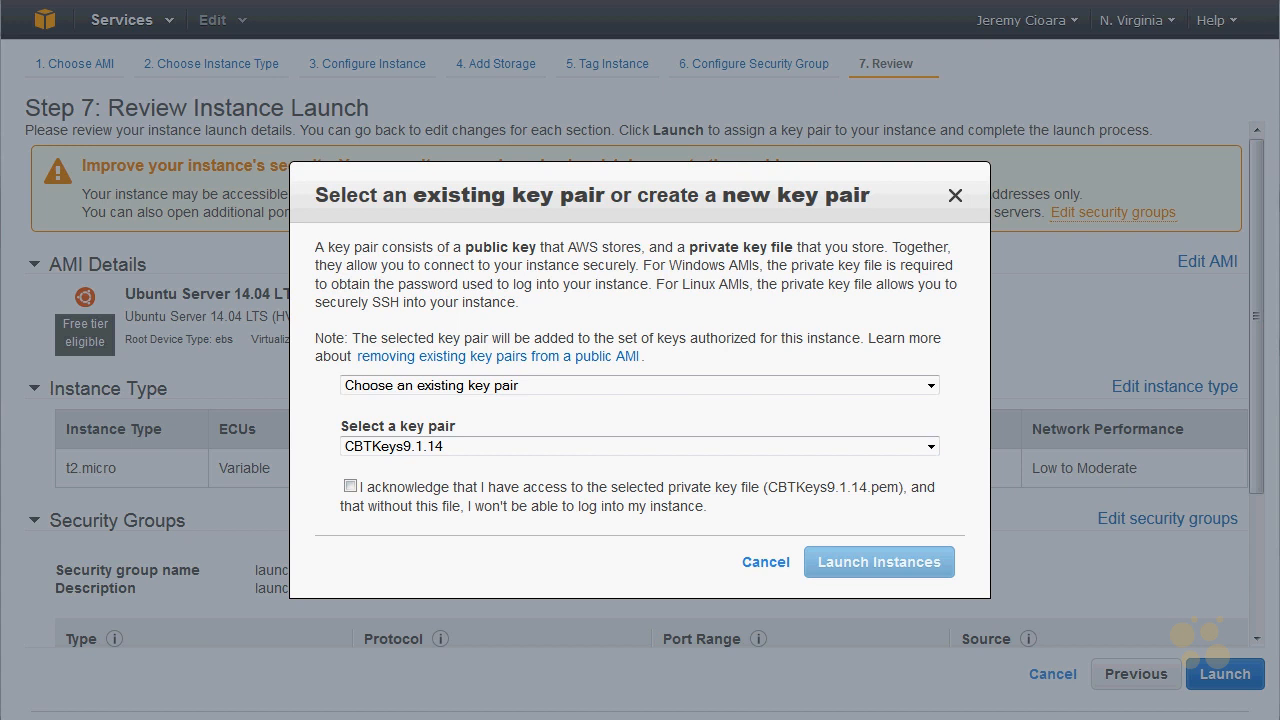
{"action": "left_click", "coordinate": [350, 486]}
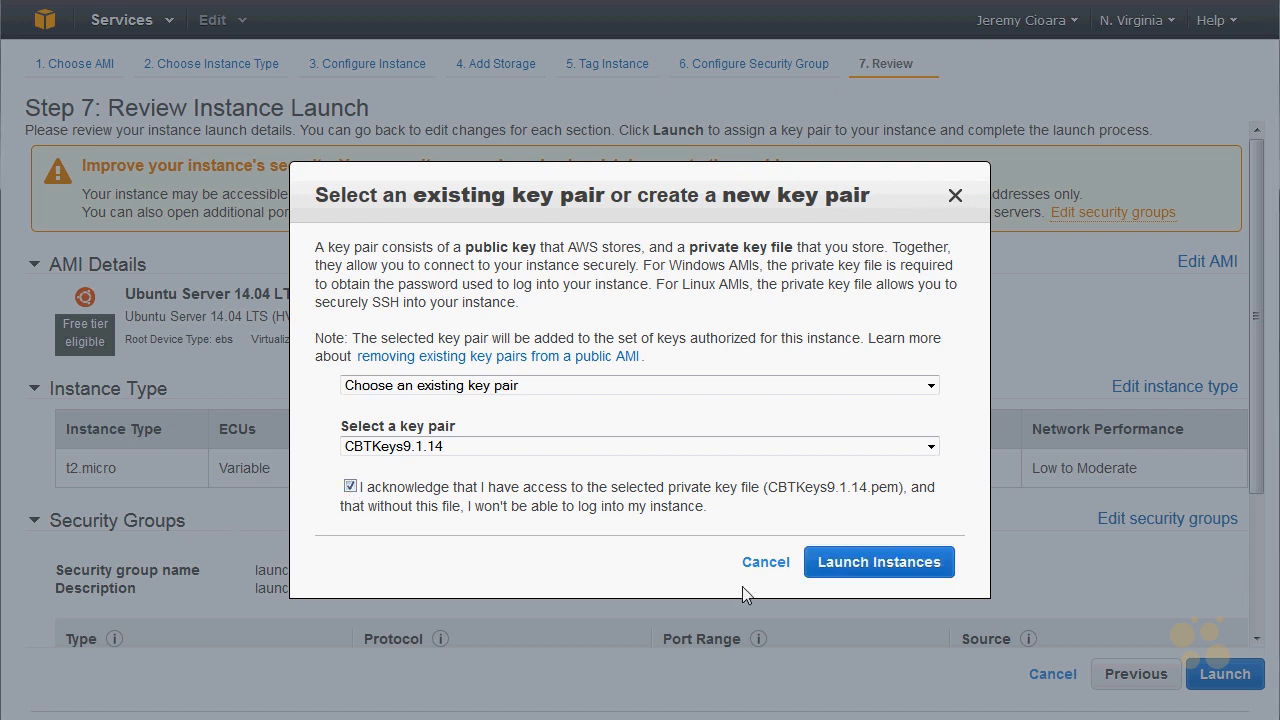
{"action": "left_click", "coordinate": [857, 573]}
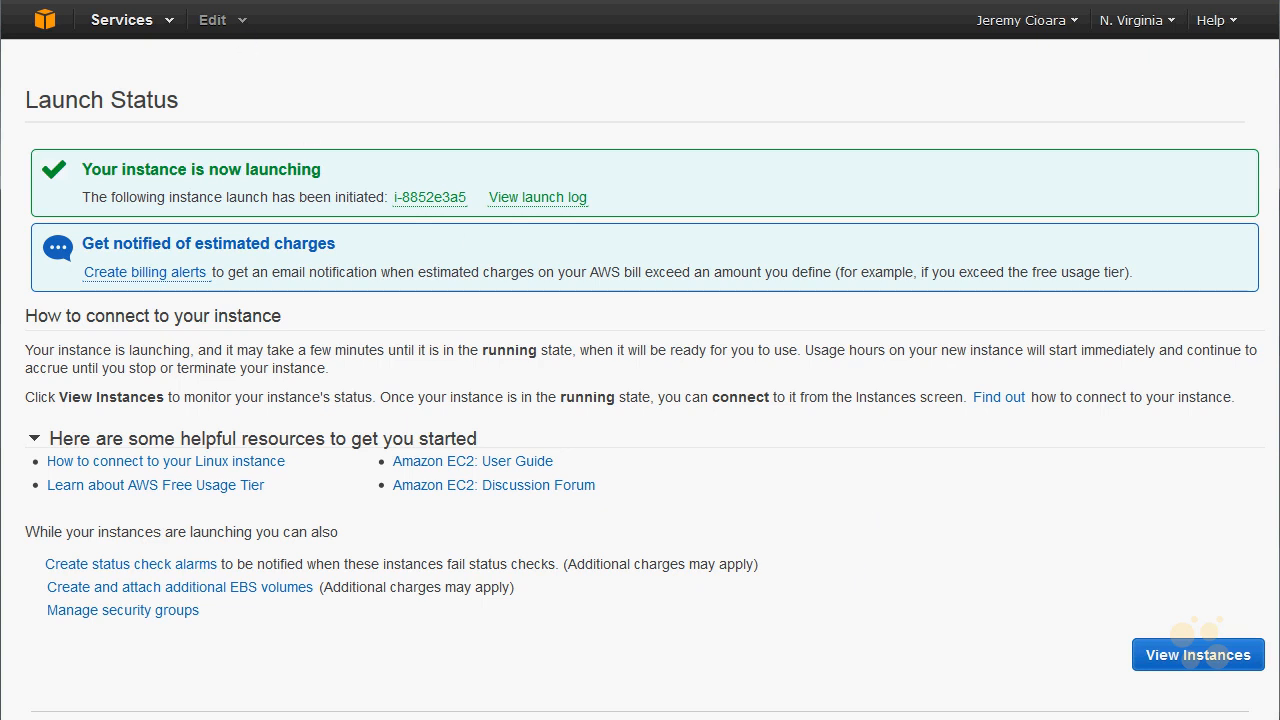
- Open the EC2 instances list and examine the new t2.micro instance's details and its security group rules
{"action": "left_click", "coordinate": [55, 19]}
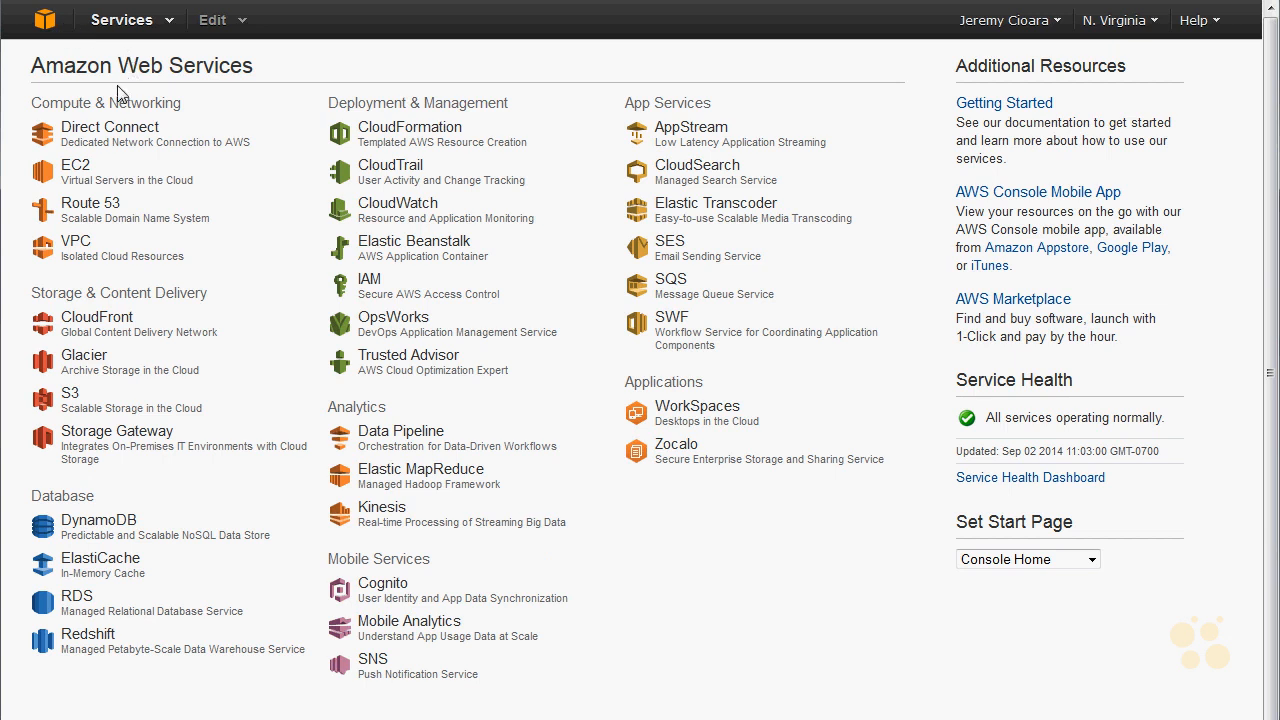
{"action": "left_click", "coordinate": [118, 187]}
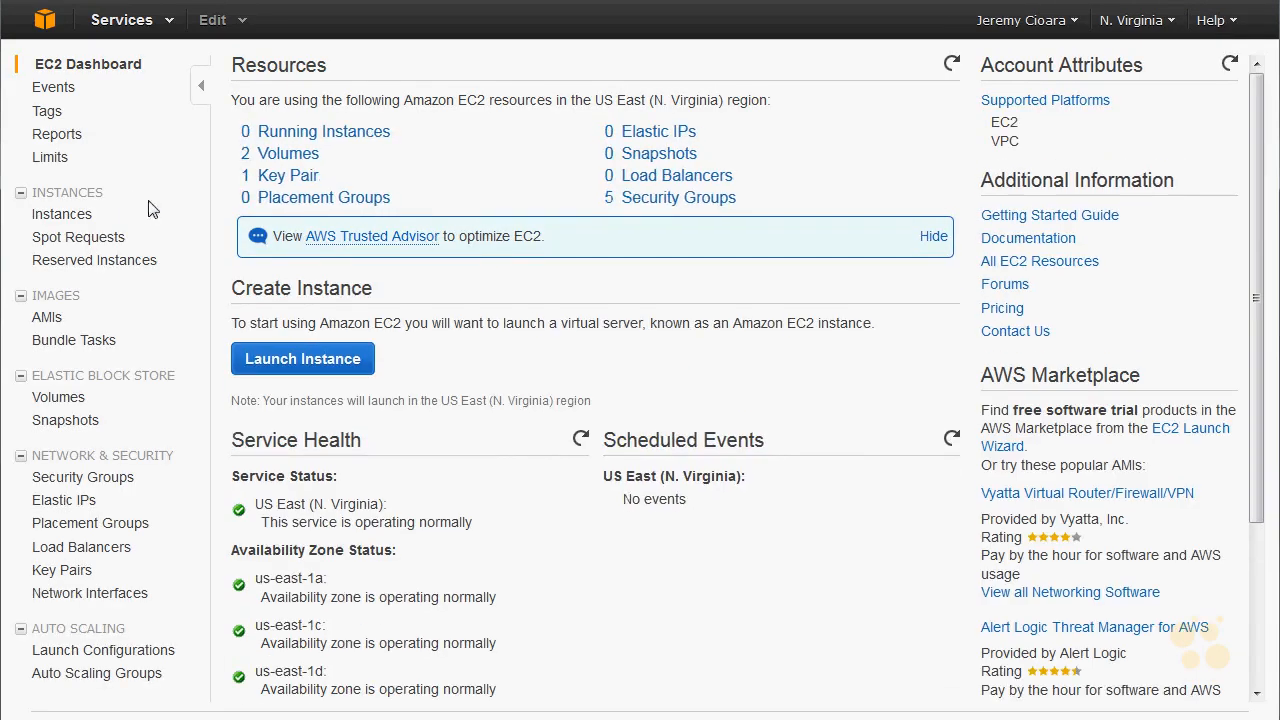
{"action": "left_click", "coordinate": [58, 219]}
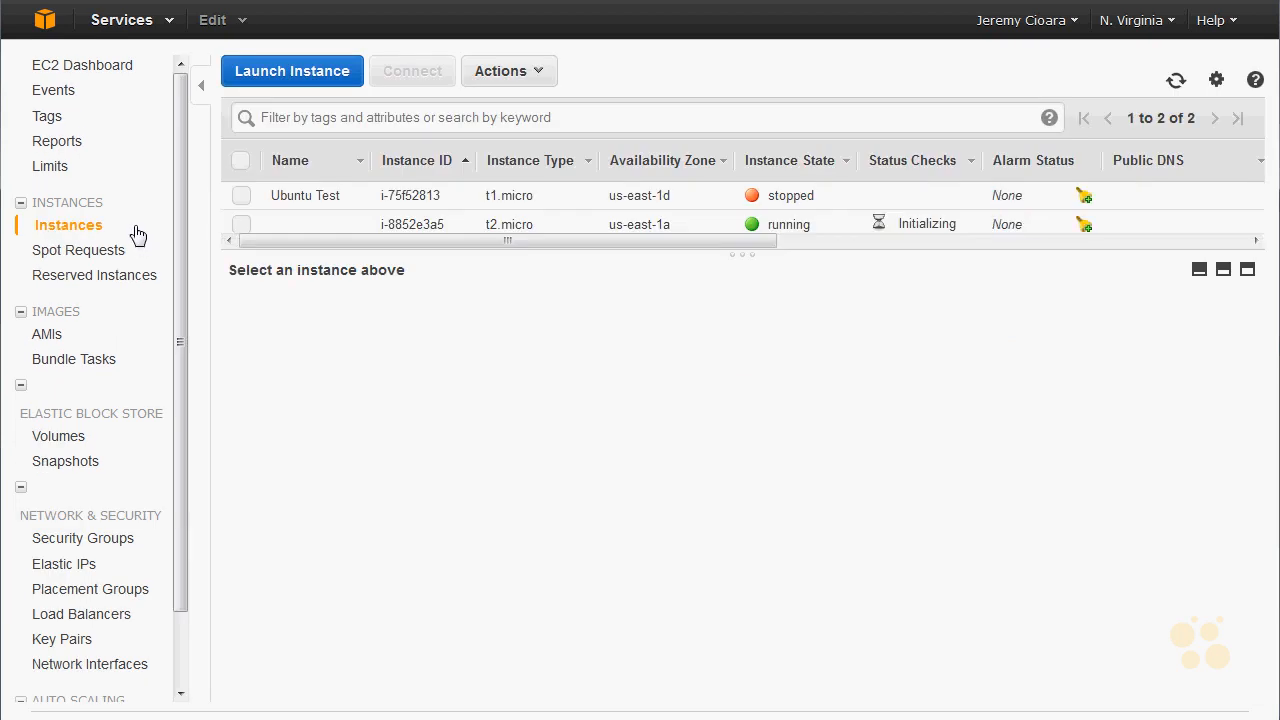
{"action": "left_click", "coordinate": [887, 230]}
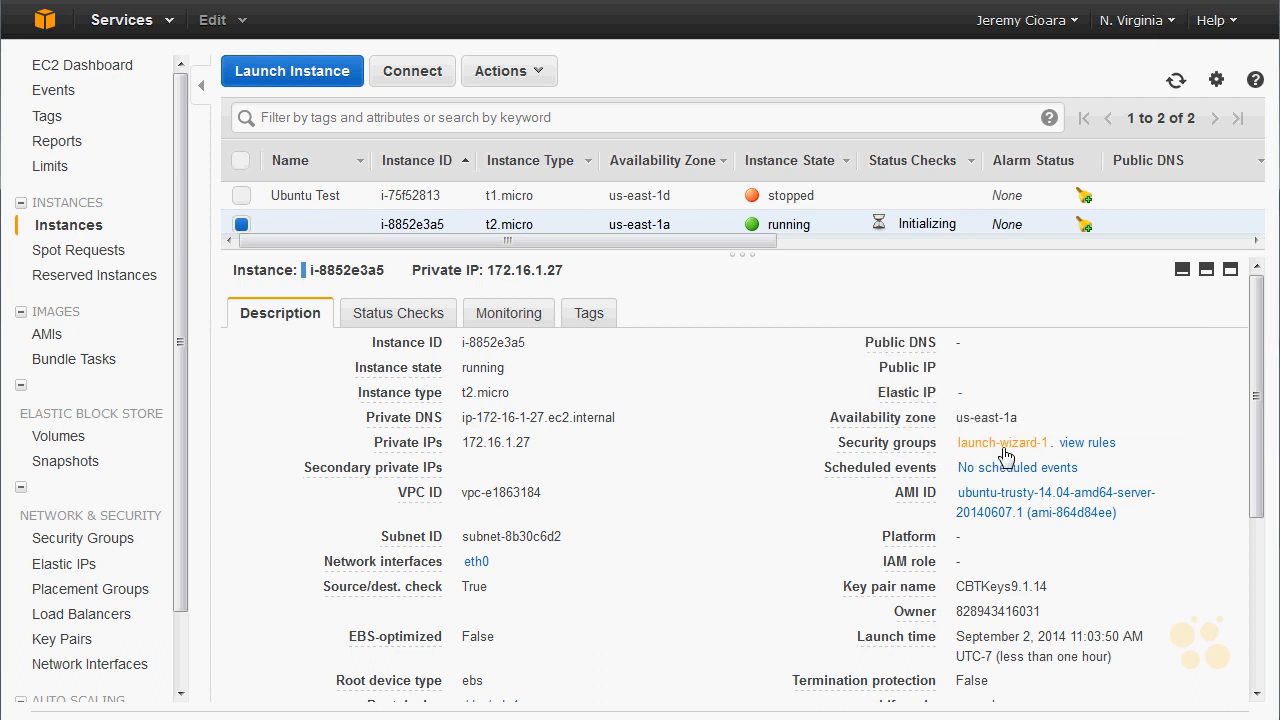
{"action": "mouse_move", "coordinate": [1090, 453]}
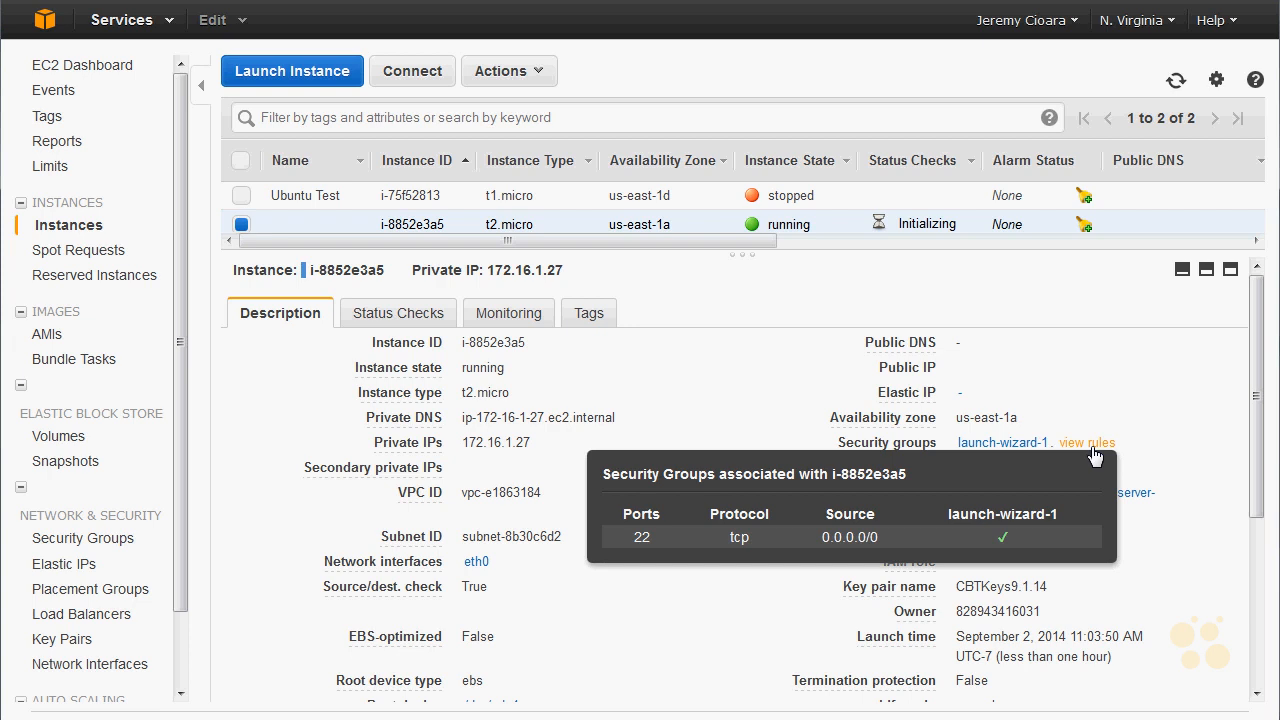
{"action": "double_click", "coordinate": [640, 538]}
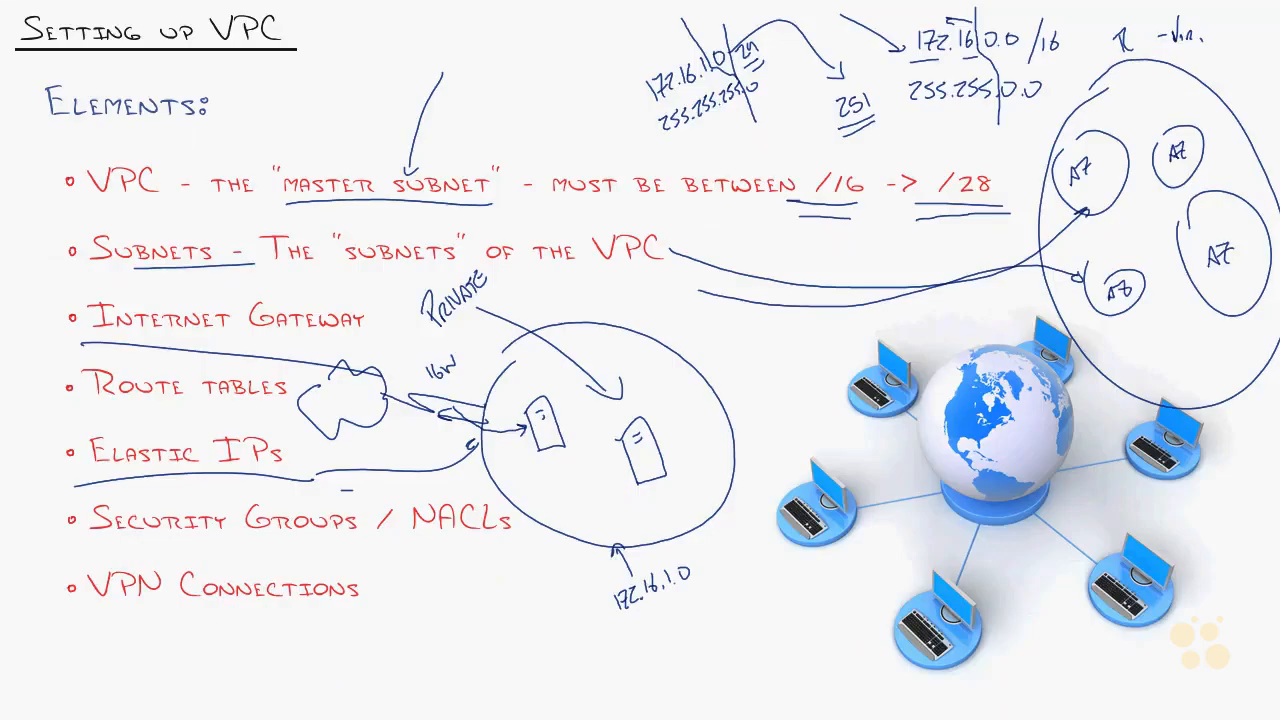
{"action": "left_click_drag", "start_coordinate": [88, 549], "coordinate": [313, 537]}
{"action": "left_click_drag", "start_coordinate": [394, 540], "coordinate": [488, 534]}
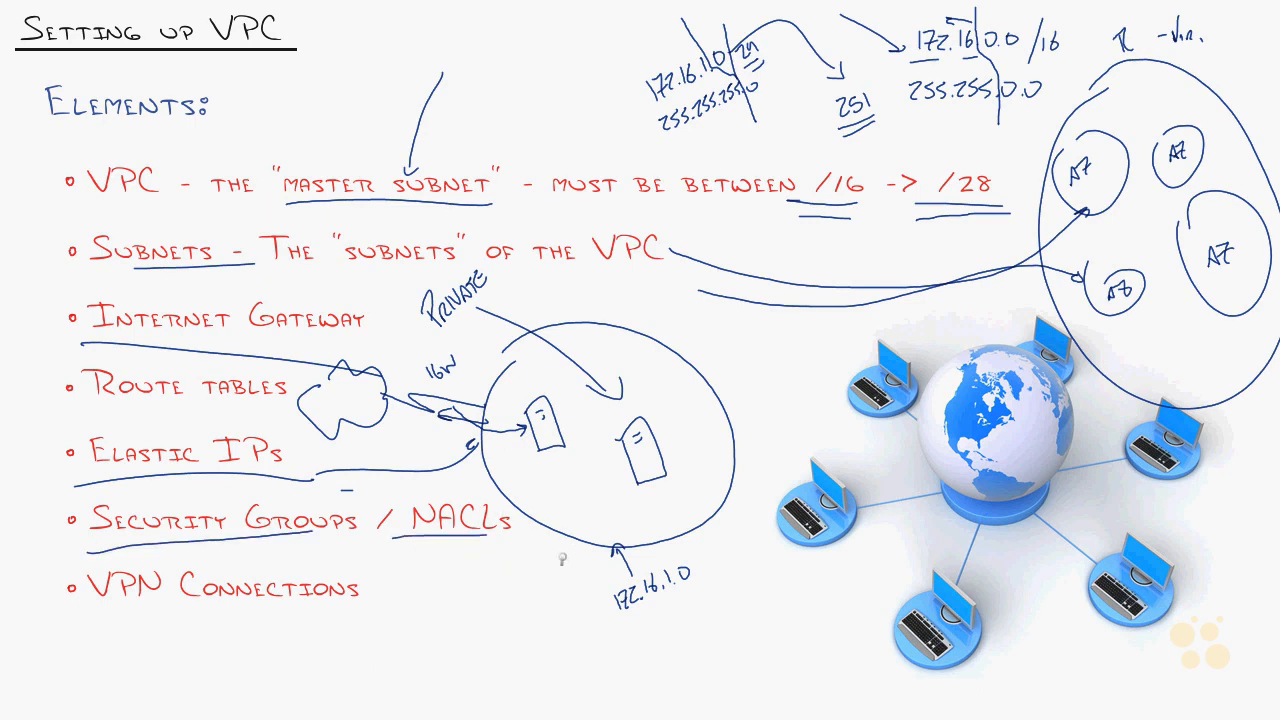
{"action": "key", "text": "alt+Tab"}
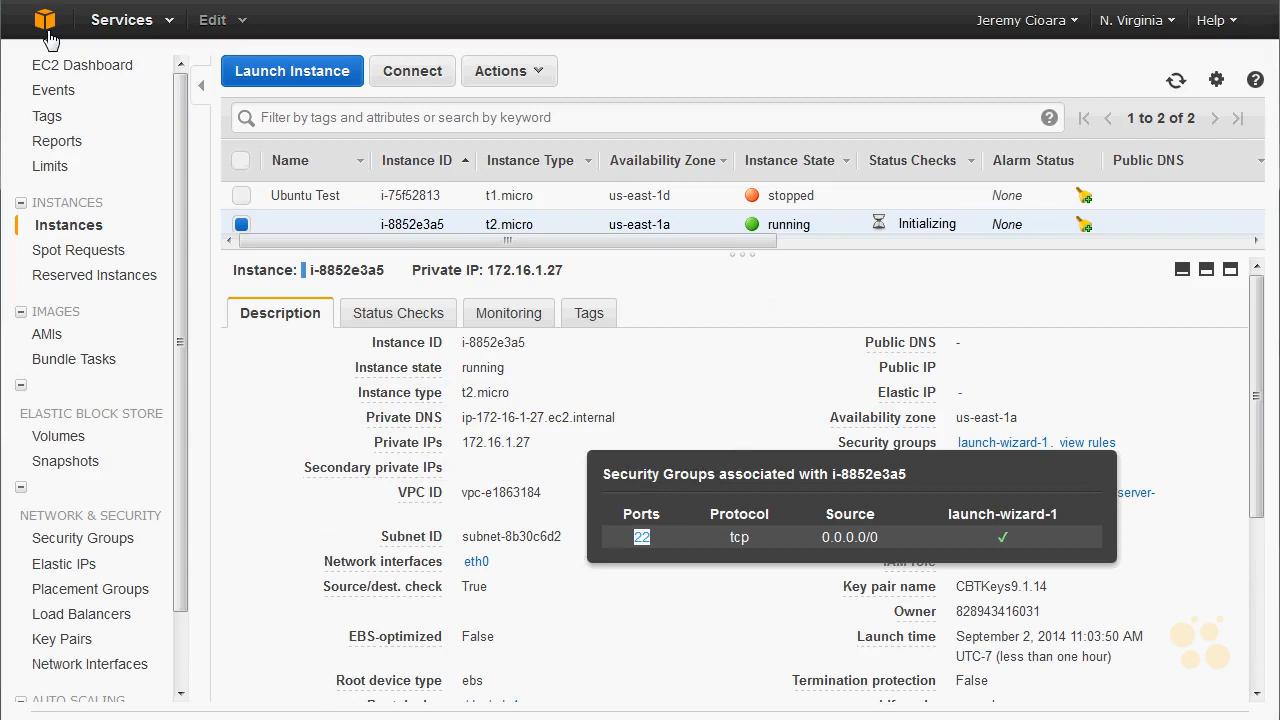
- Switch to the VPC console and look through the network ACLs and security groups lists
{"action": "left_click", "coordinate": [45, 28]}
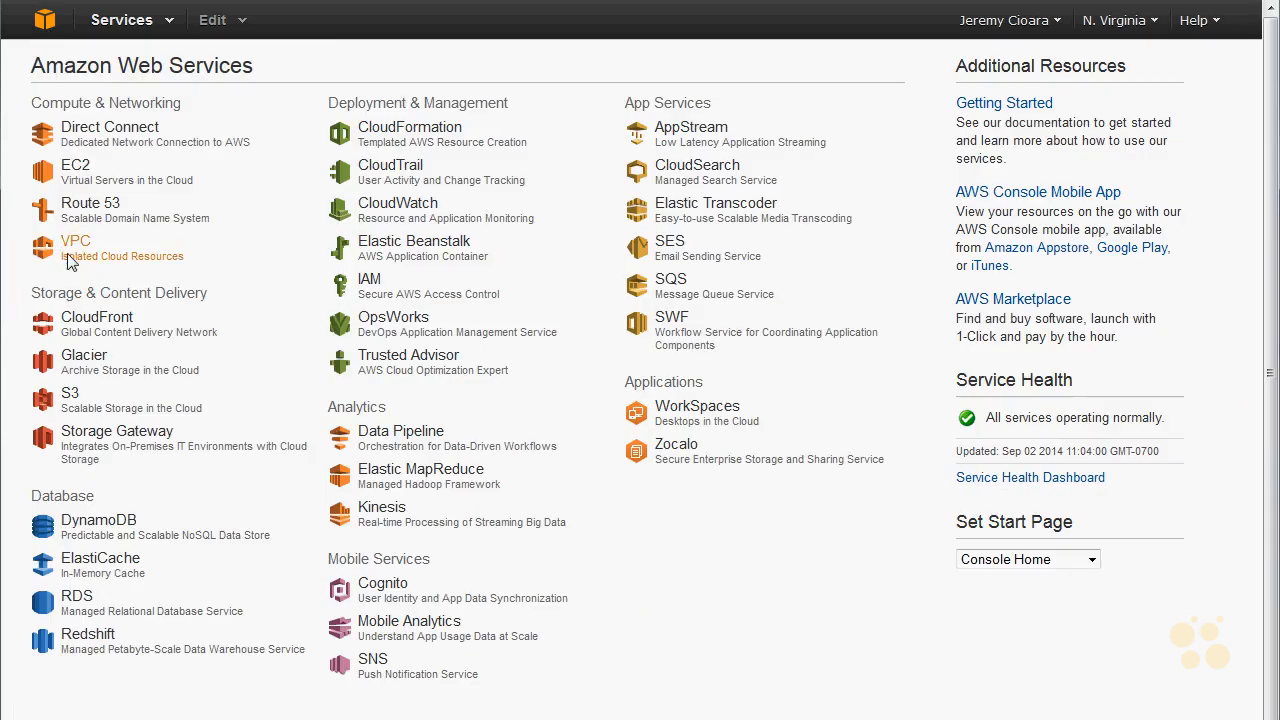
{"action": "left_click", "coordinate": [70, 248]}
{"action": "left_click_drag", "start_coordinate": [92, 438], "coordinate": [32, 440]}
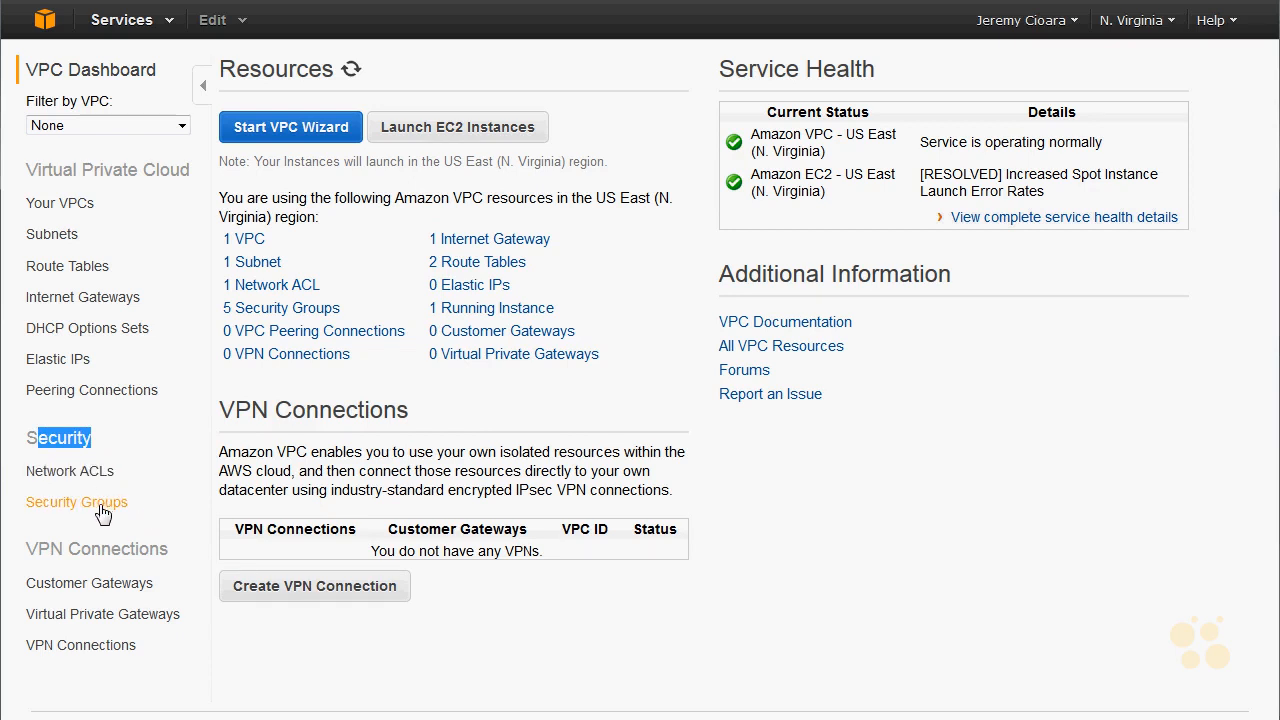
{"action": "left_click", "coordinate": [93, 479]}
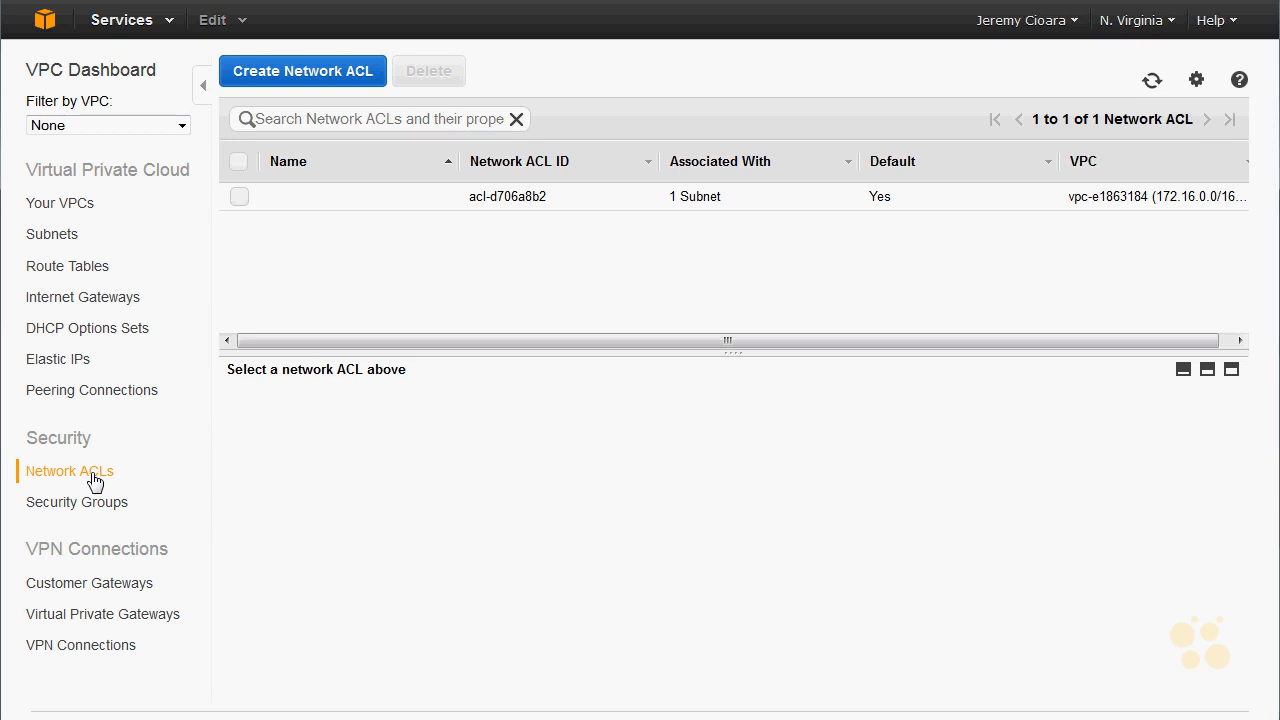
{"action": "left_click", "coordinate": [70, 504]}
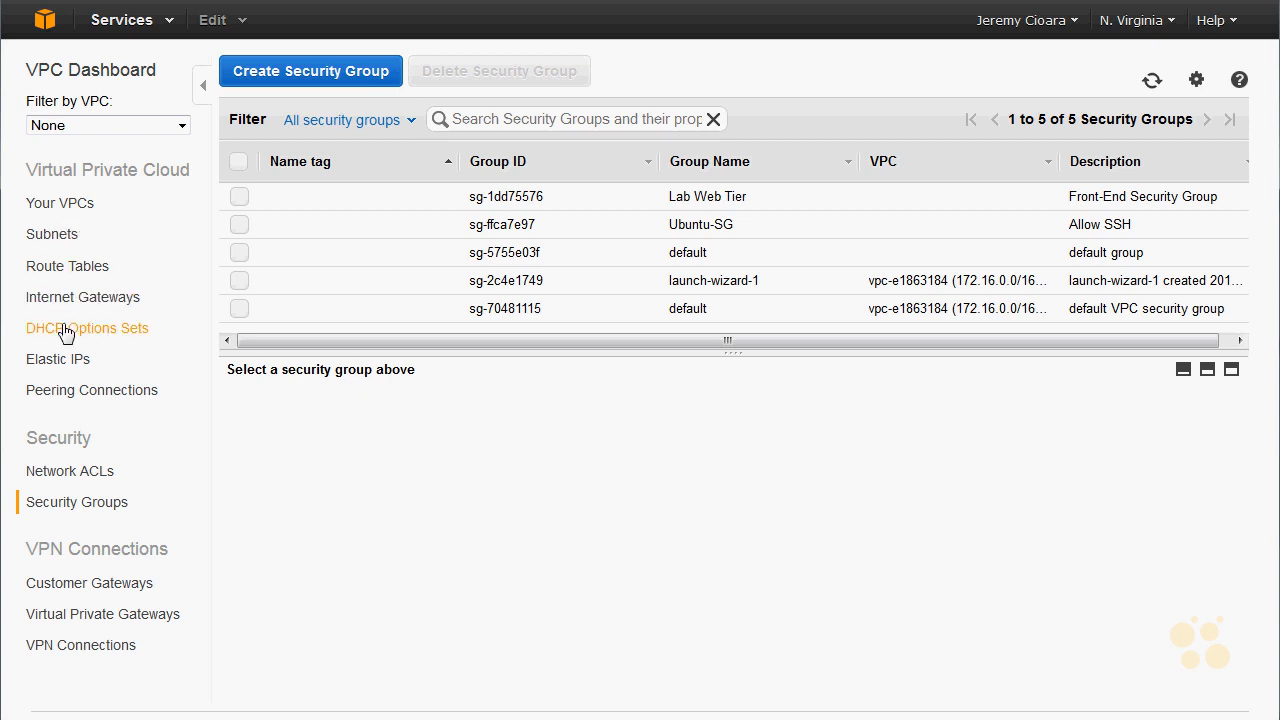
{"action": "left_click", "coordinate": [68, 74]}
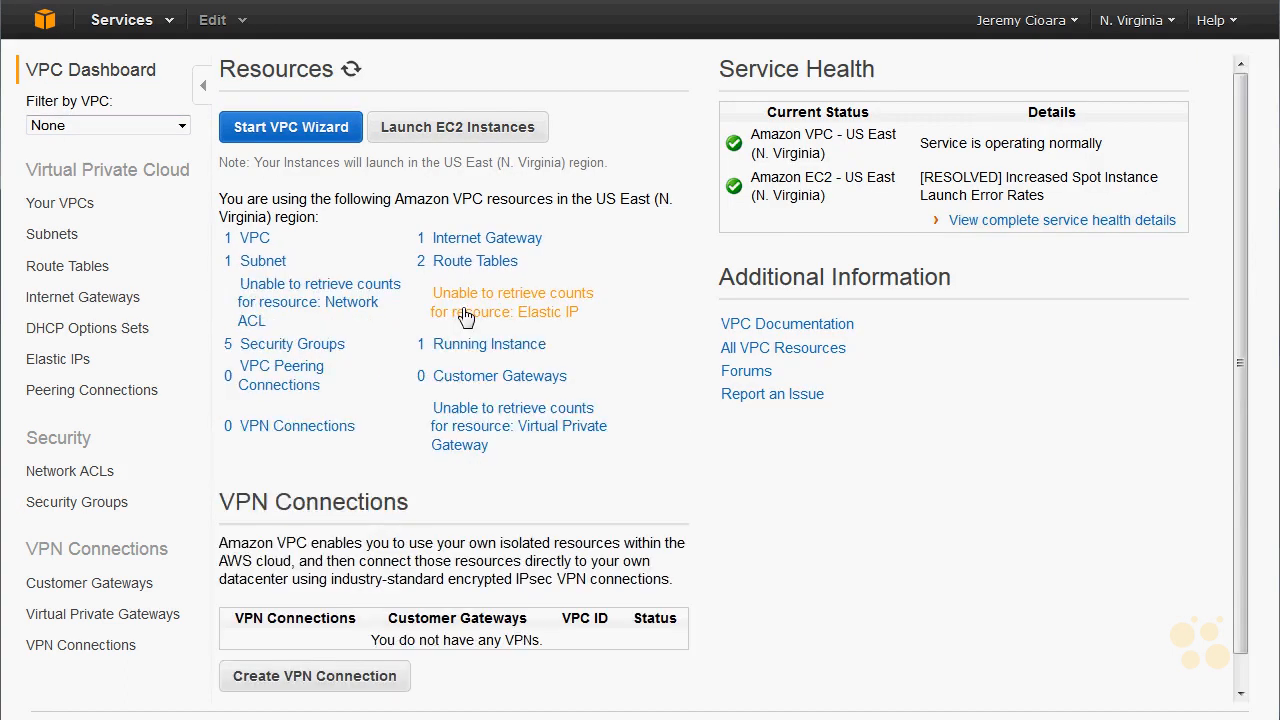
- View the running t2.micro instance's details, checking its public and private IP addressing
{"action": "key", "text": "F5"}
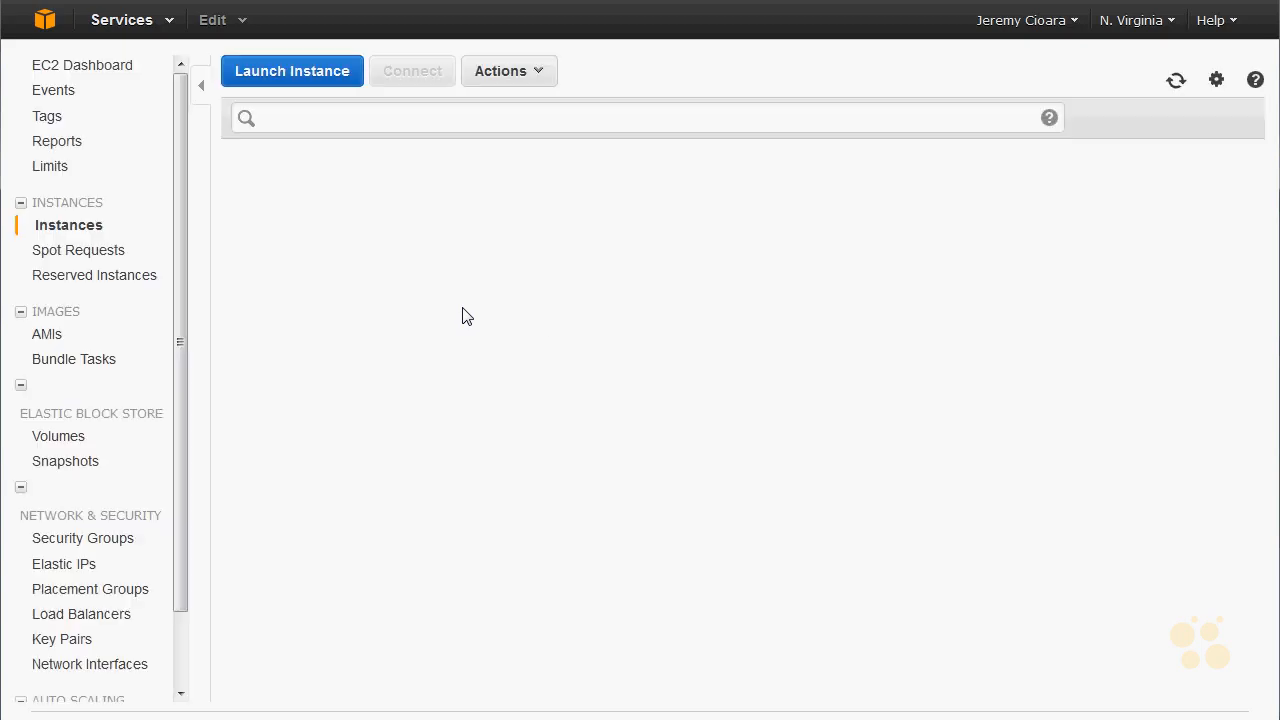
{"action": "left_click", "coordinate": [652, 226]}
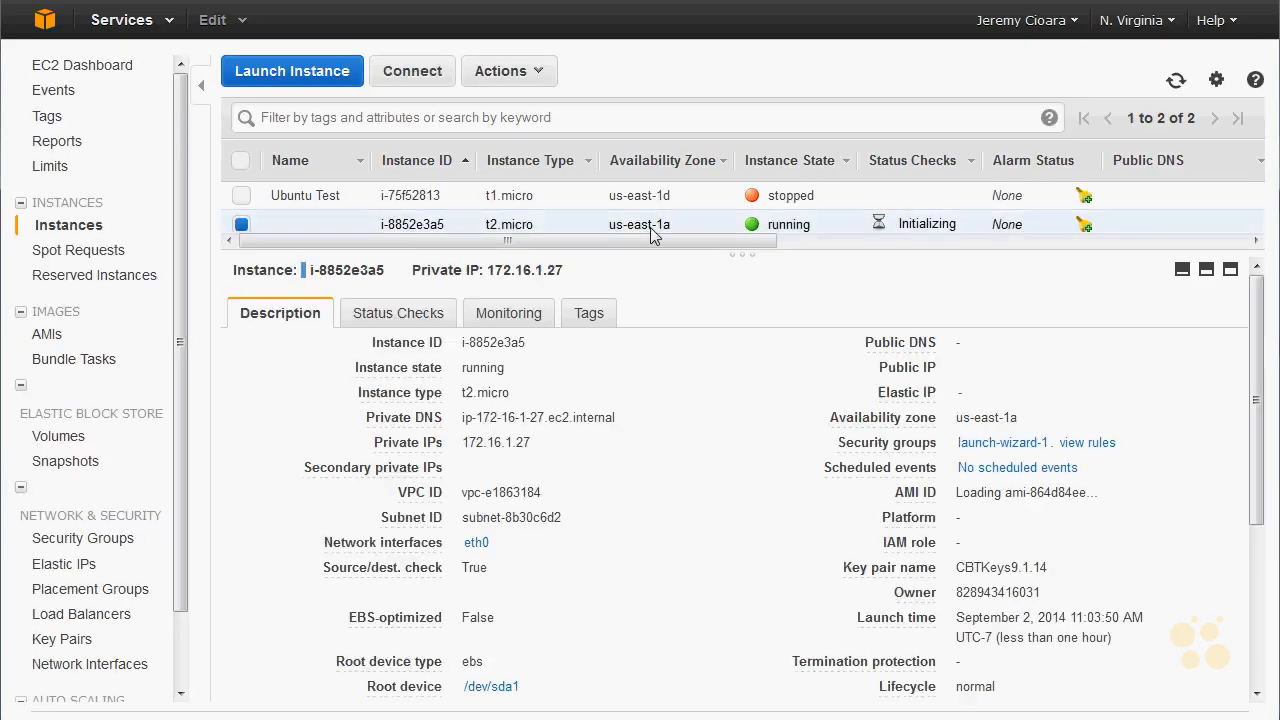
{"action": "left_click_drag", "start_coordinate": [966, 393], "coordinate": [878, 393]}
{"action": "left_click_drag", "start_coordinate": [567, 283], "coordinate": [416, 276]}
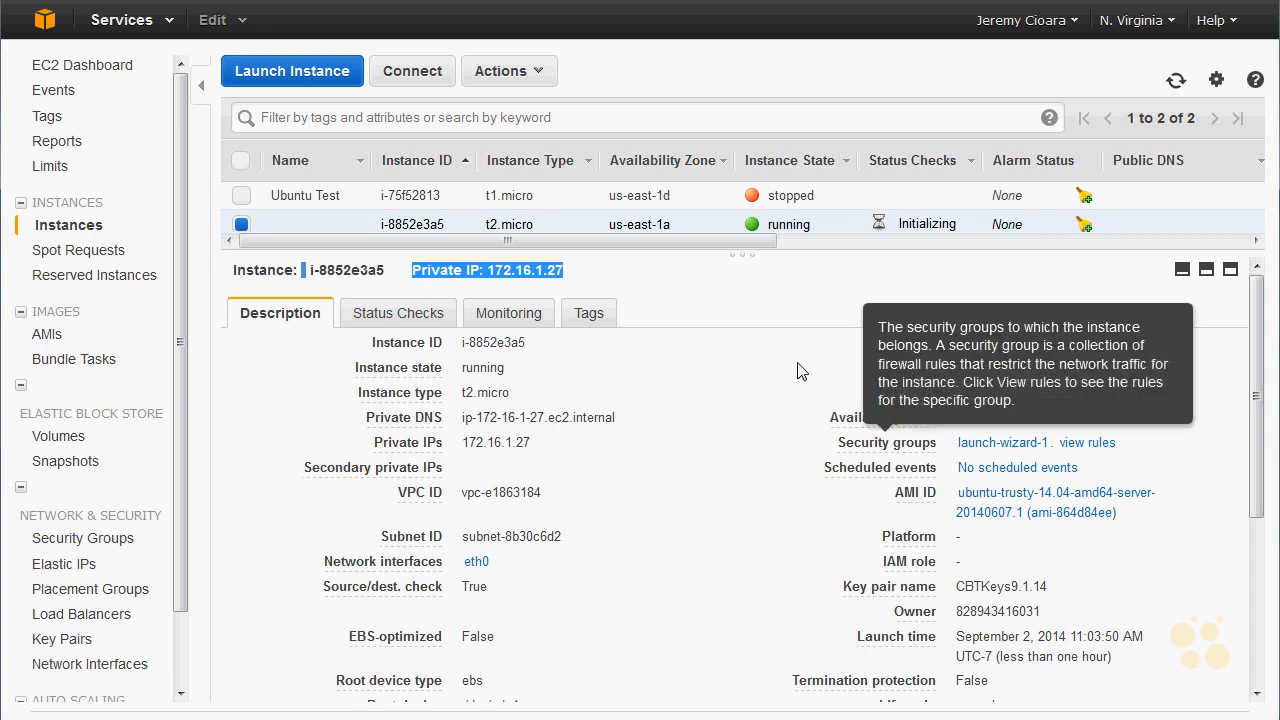
- Allocate a new Elastic IP address in the VPC console for the EC2-VPC network platform
{"action": "left_click", "coordinate": [55, 33]}
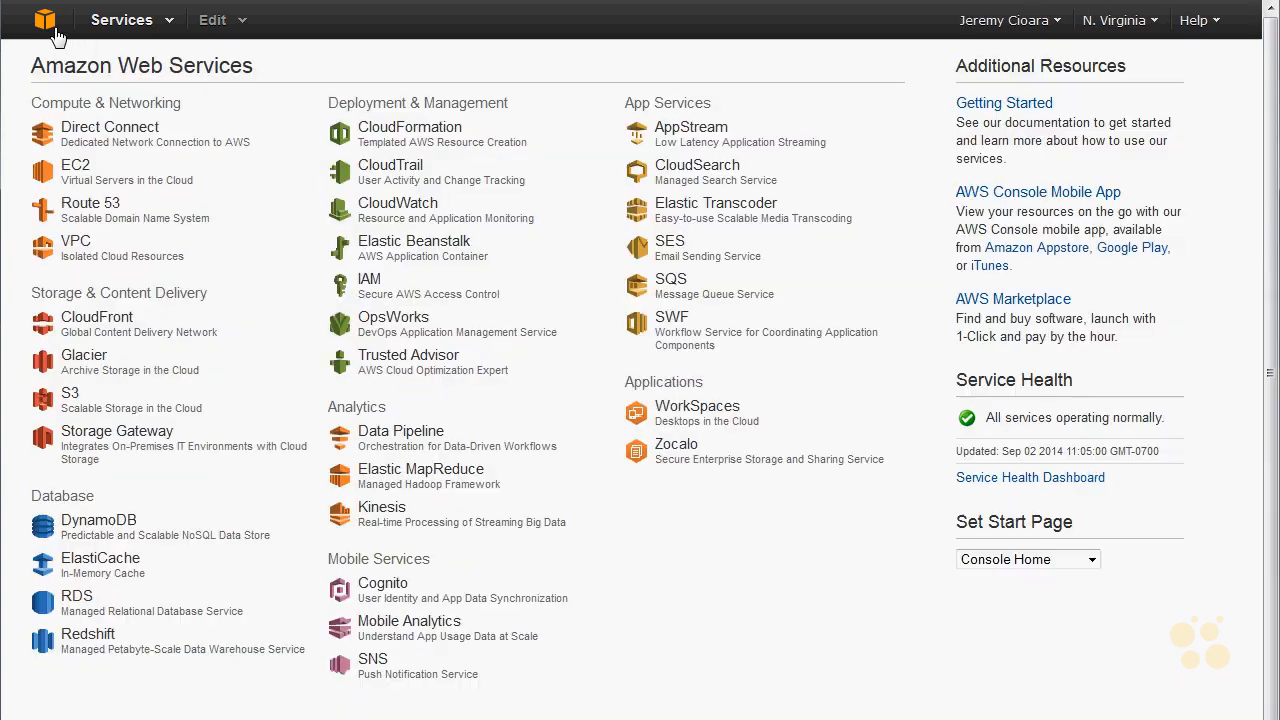
{"action": "left_click", "coordinate": [84, 262]}
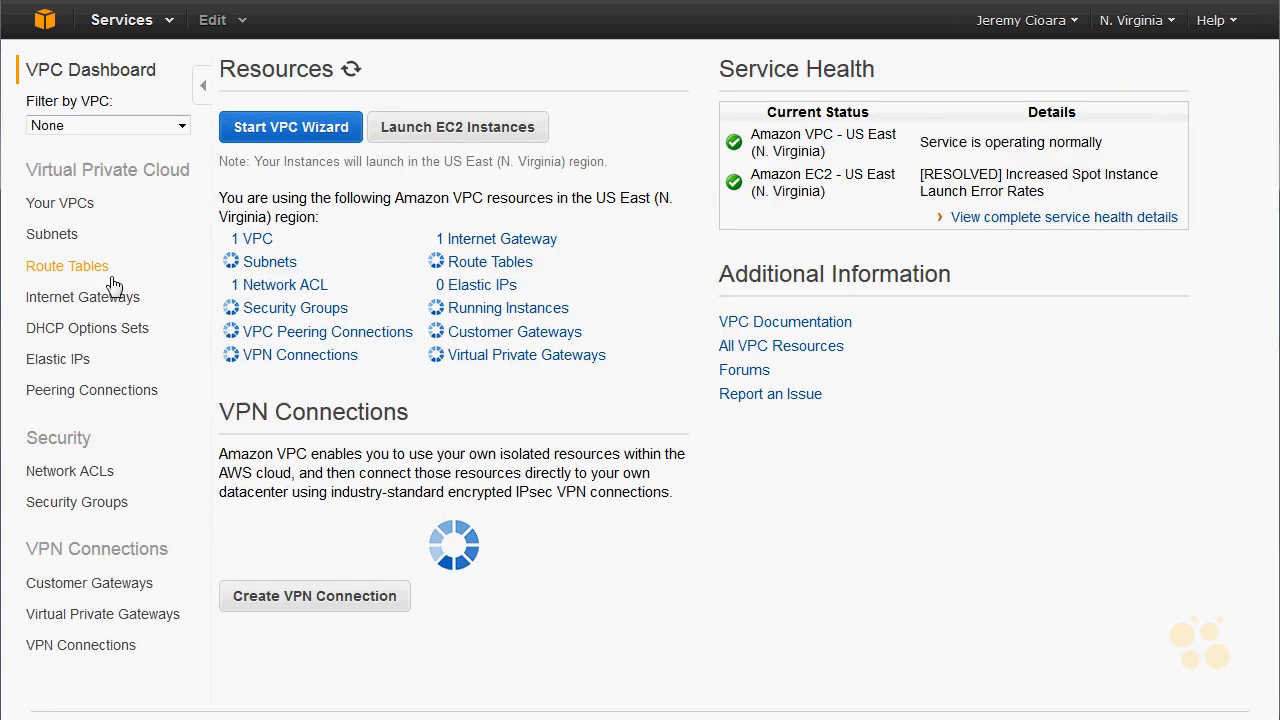
{"action": "left_click", "coordinate": [85, 362]}
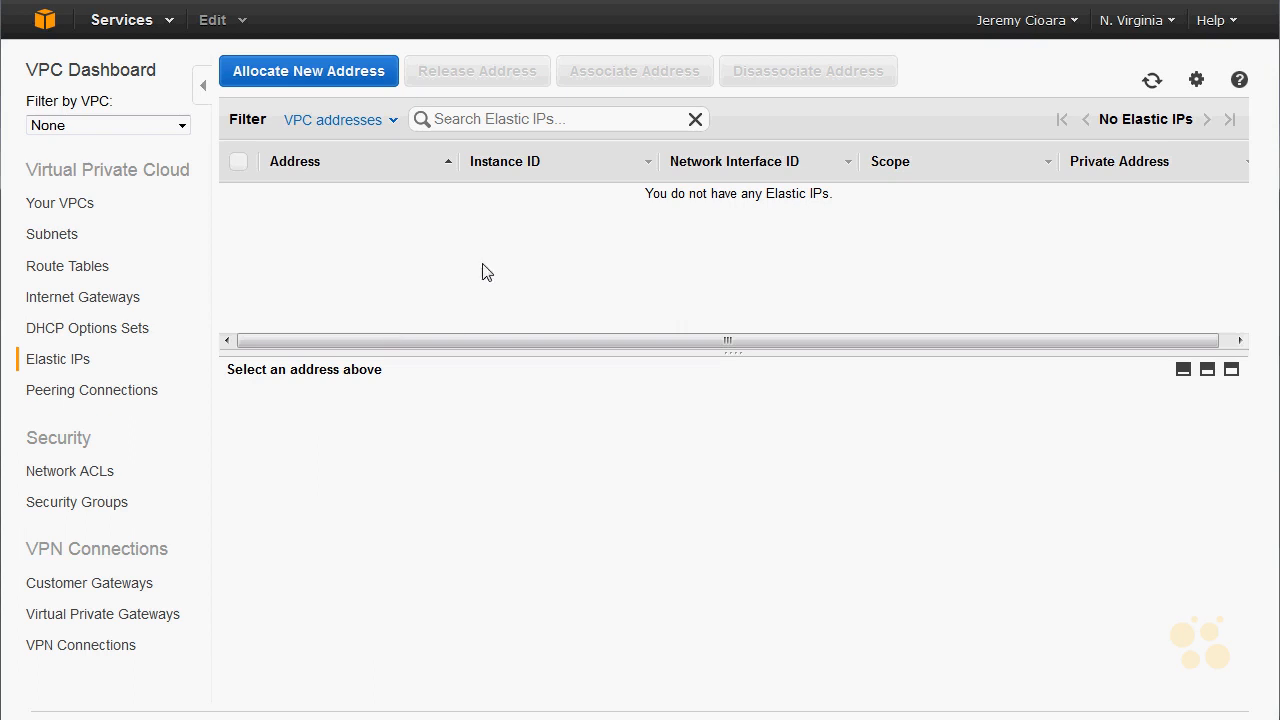
{"action": "left_click", "coordinate": [293, 64]}
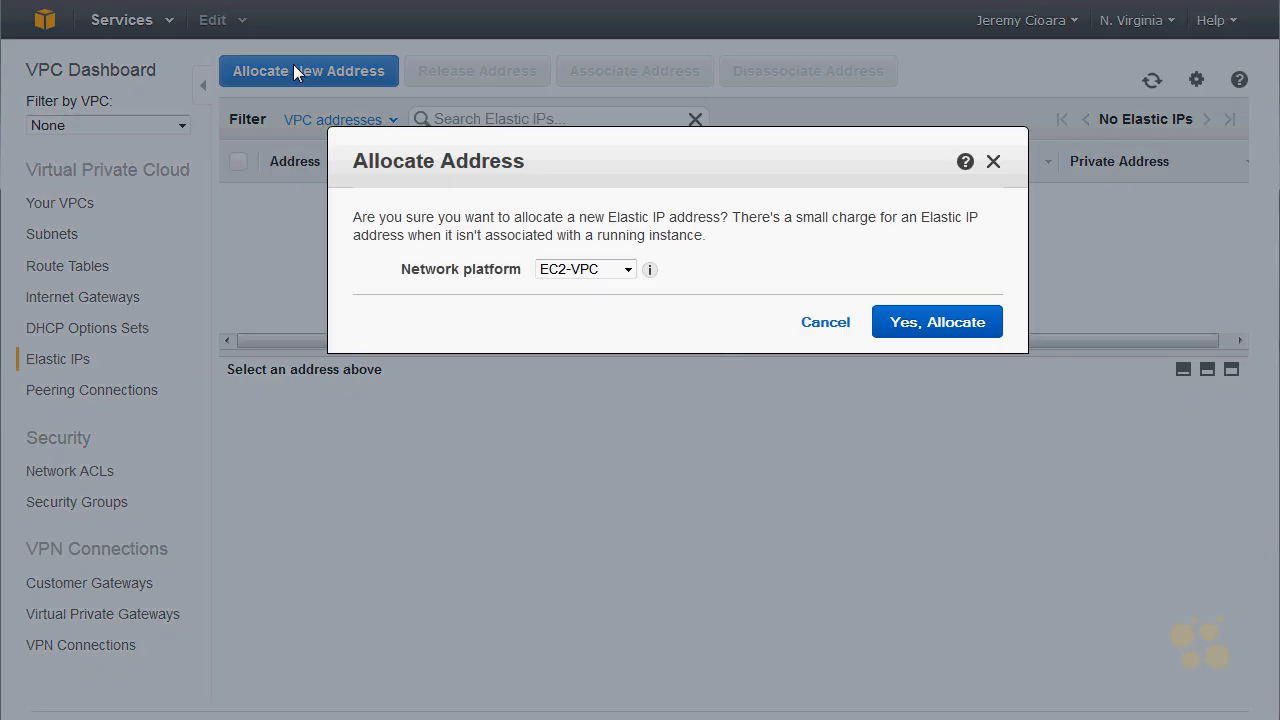
{"action": "left_click", "coordinate": [598, 270]}
{"action": "left_click", "coordinate": [590, 288]}
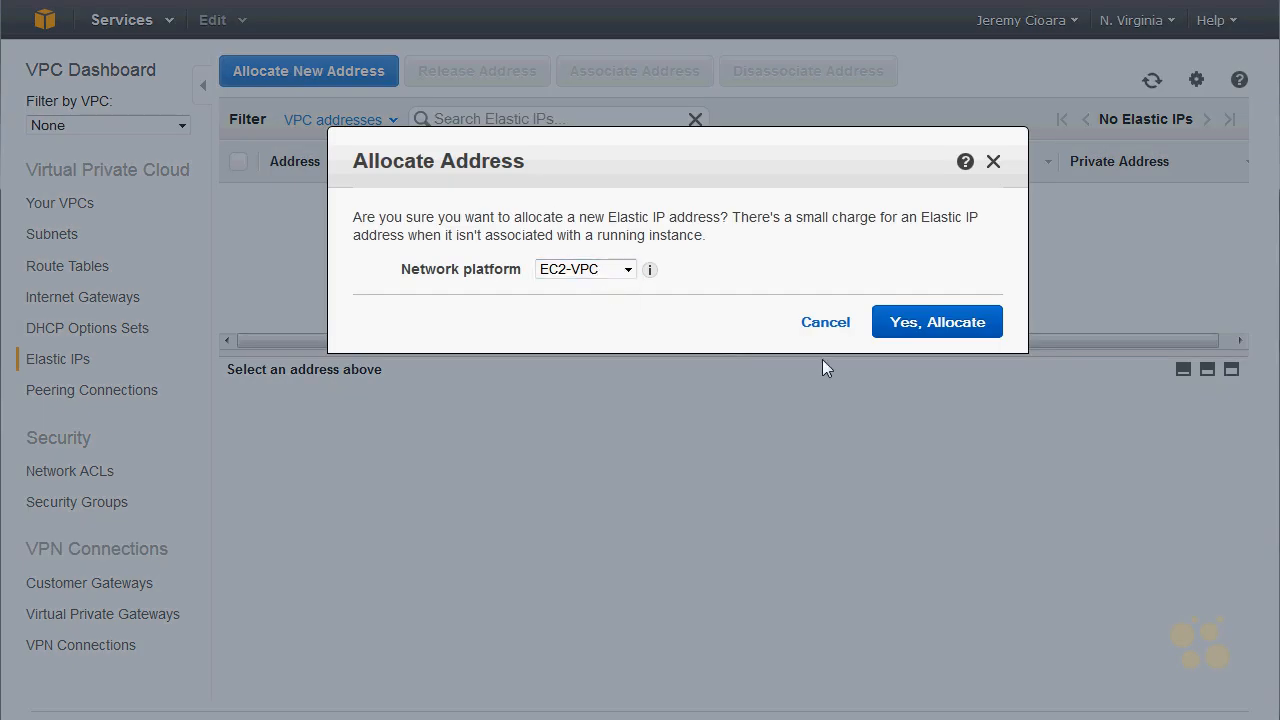
{"action": "left_click", "coordinate": [925, 330]}
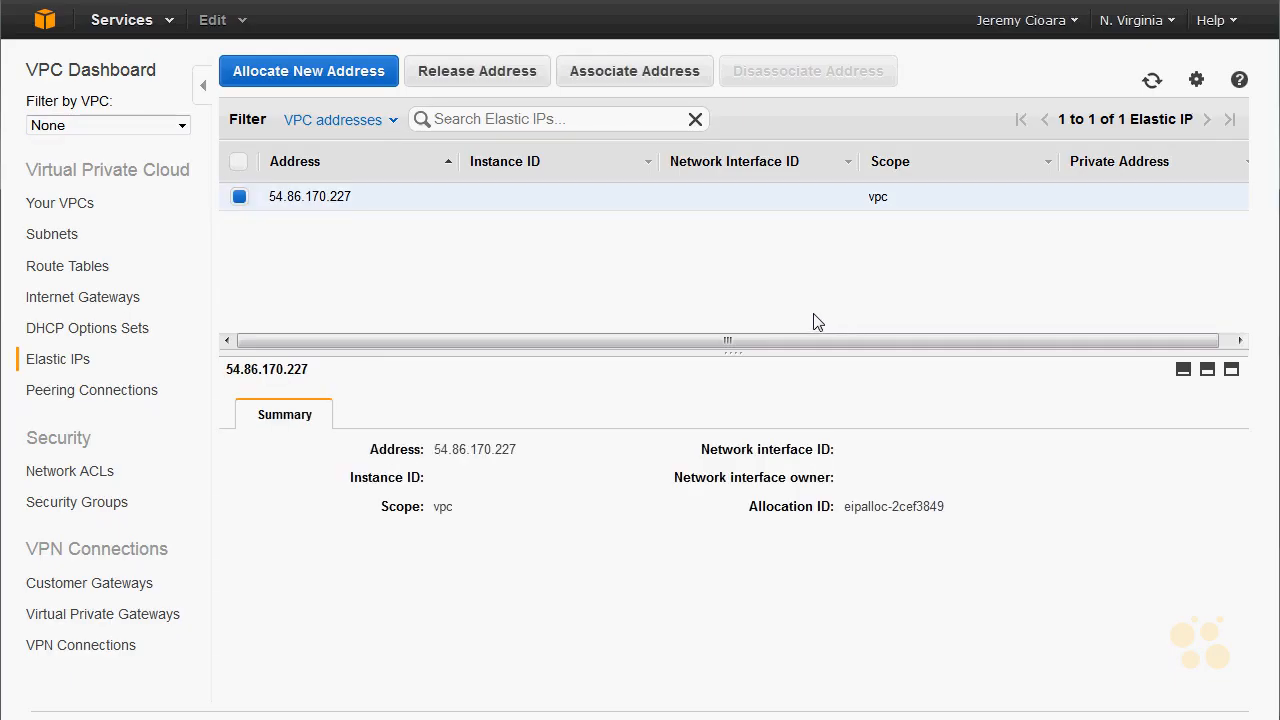
- Start associating the newly allocated Elastic IP address, with Instance as the type of association target
{"action": "right_click", "coordinate": [336, 206]}
{"action": "key", "text": "Escape"}
{"action": "right_click", "coordinate": [334, 196]}
{"action": "left_click", "coordinate": [372, 238]}
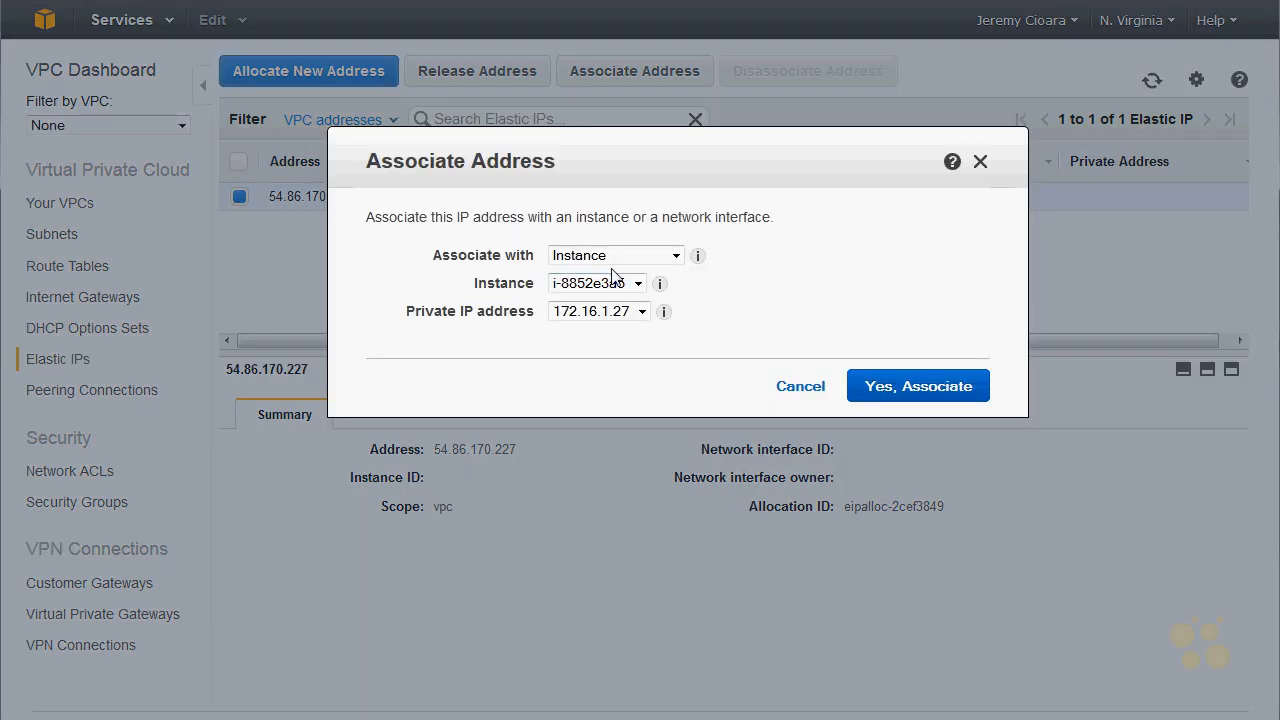
{"action": "left_click", "coordinate": [612, 256]}
{"action": "left_click", "coordinate": [610, 276]}
{"action": "left_click", "coordinate": [643, 257]}
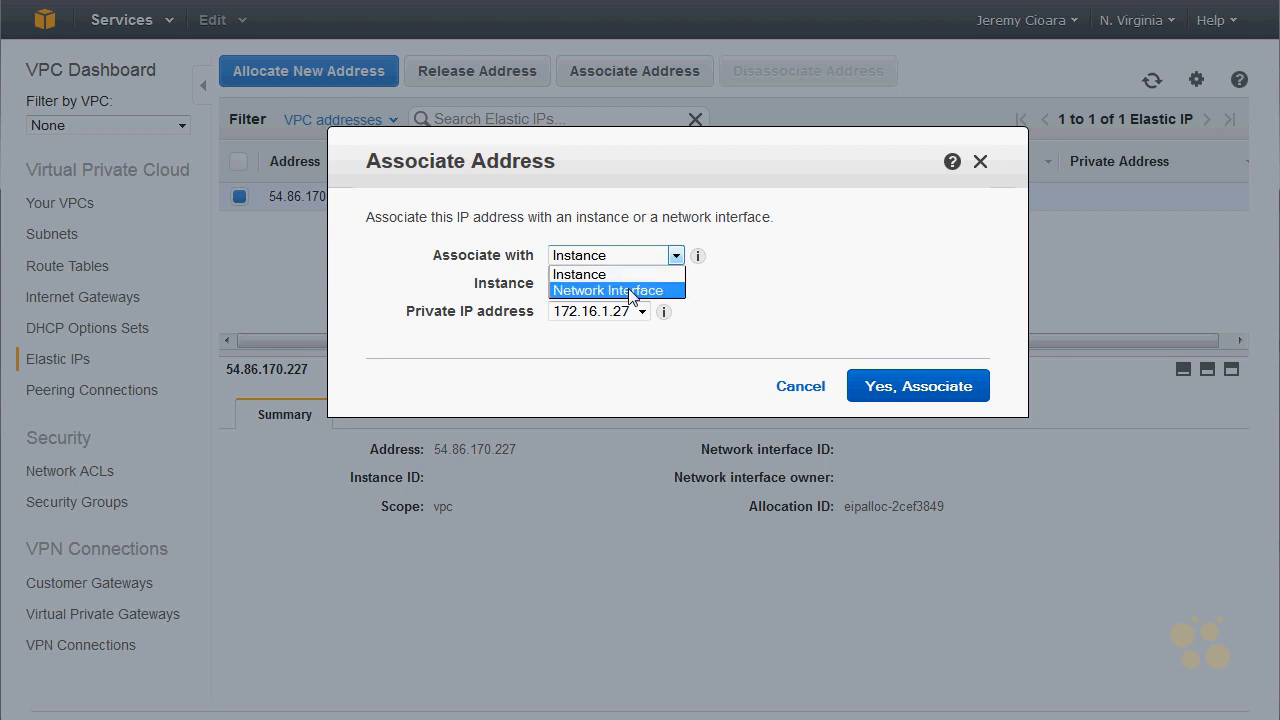
{"action": "left_click", "coordinate": [630, 291]}
{"action": "left_click", "coordinate": [628, 255]}
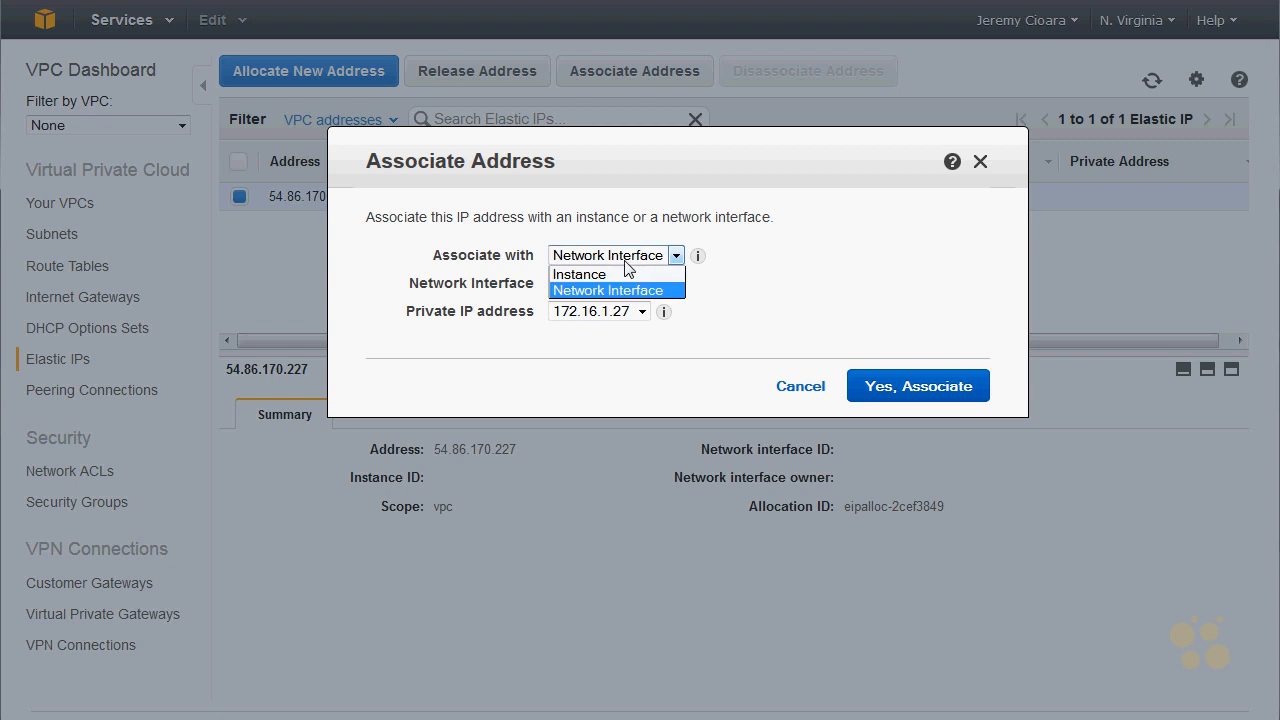
{"action": "left_click", "coordinate": [618, 276]}
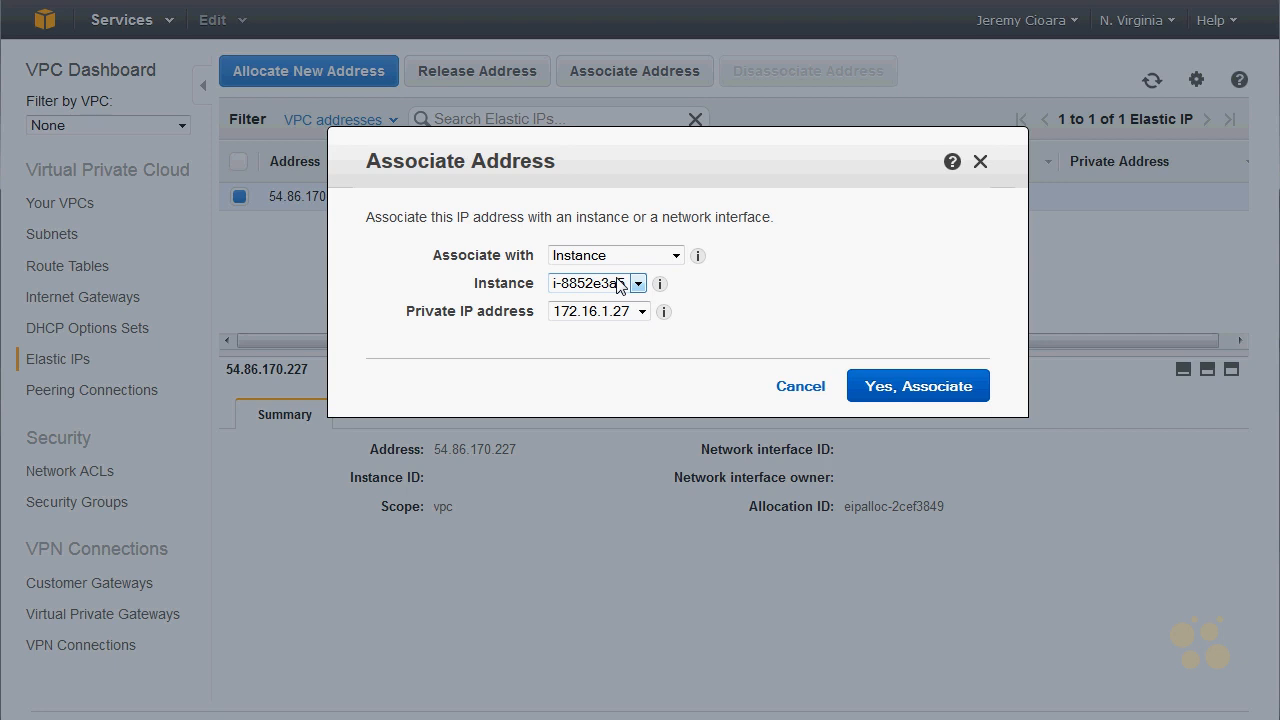
- Associate the Elastic IP address with instance i-8852e3a5 at private IP address 172.16.1.27
{"action": "left_click", "coordinate": [637, 283]}
{"action": "left_click", "coordinate": [640, 285]}
{"action": "left_click", "coordinate": [900, 387]}
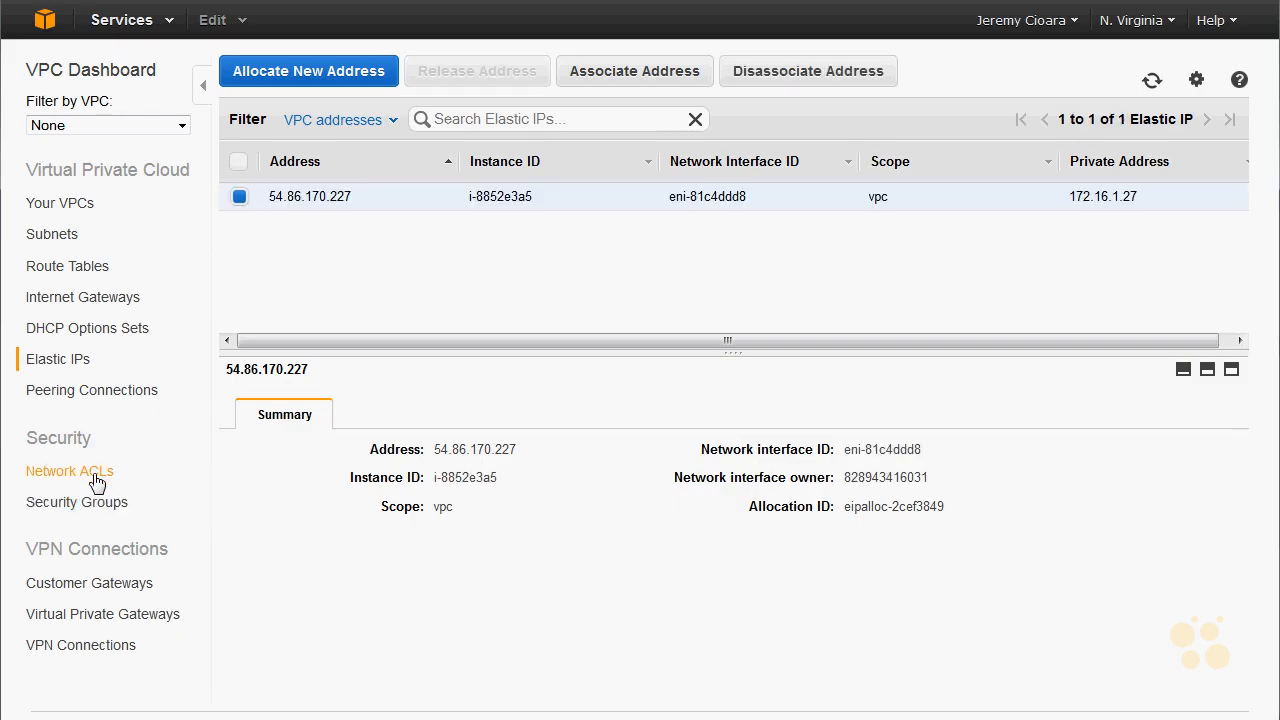
- Examine the inbound and outbound rules of the MeetVirginia VPC's default network ACL
{"action": "left_click", "coordinate": [97, 481]}
{"action": "left_click", "coordinate": [736, 220]}
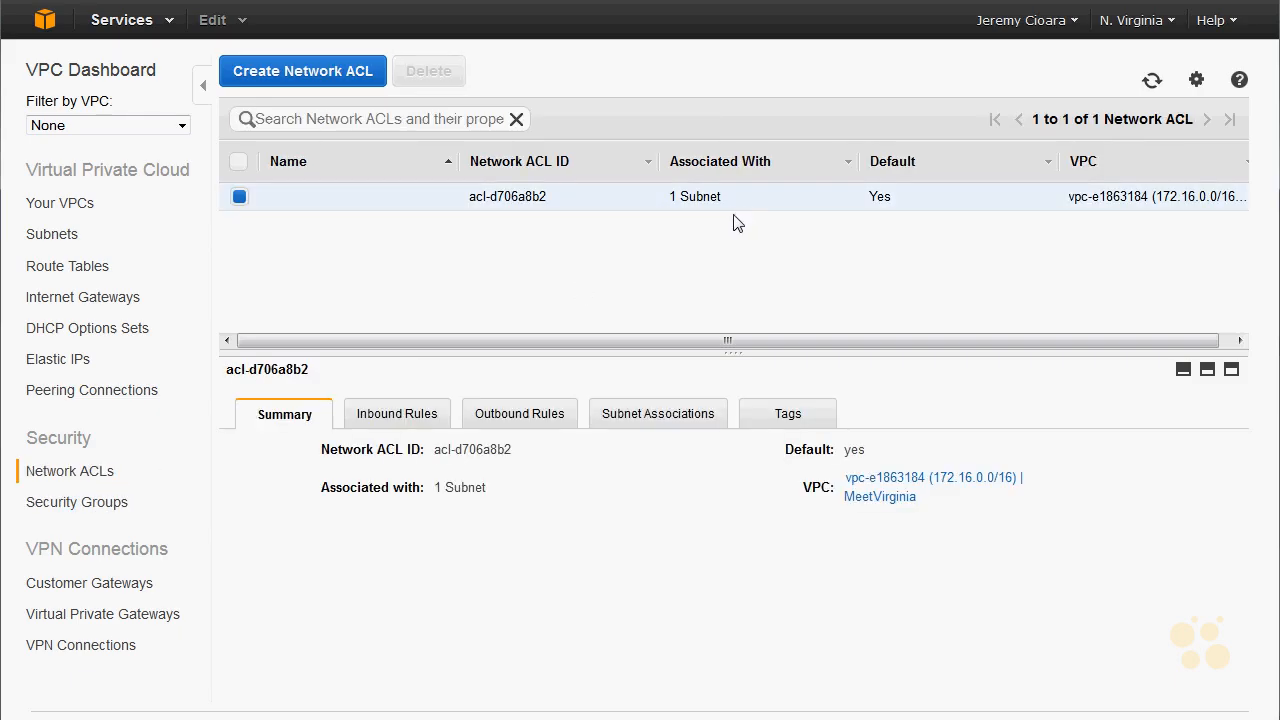
{"action": "left_click", "coordinate": [421, 423]}
{"action": "left_click_drag", "start_coordinate": [800, 569], "coordinate": [237, 578]}
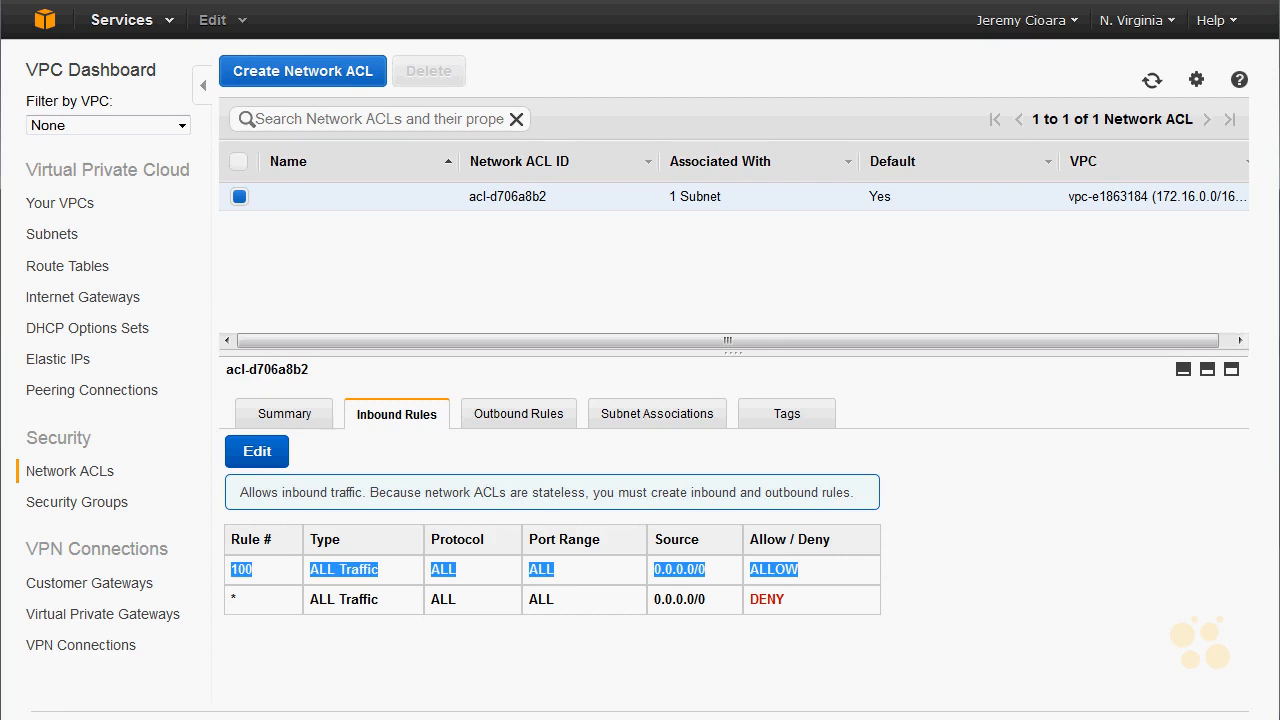
{"action": "left_click", "coordinate": [556, 414]}
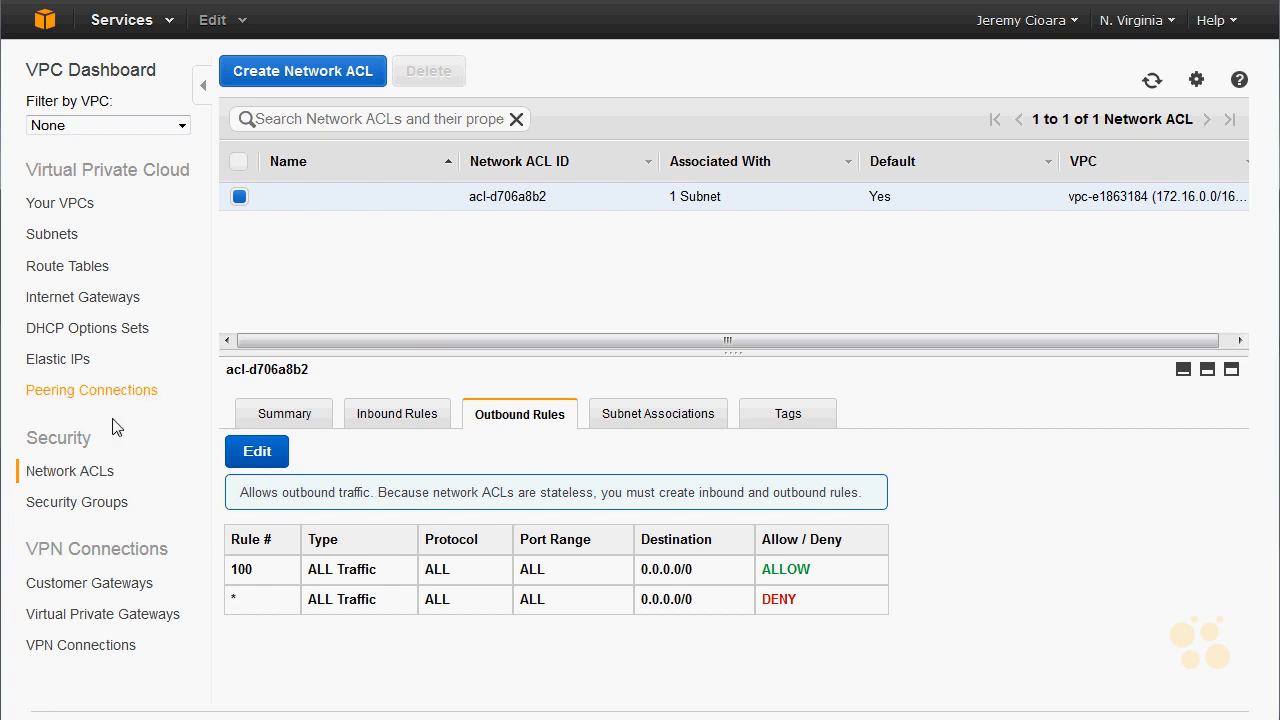
- Examine the inbound rules of the launch-wizard-1 security group
{"action": "left_click", "coordinate": [105, 505]}
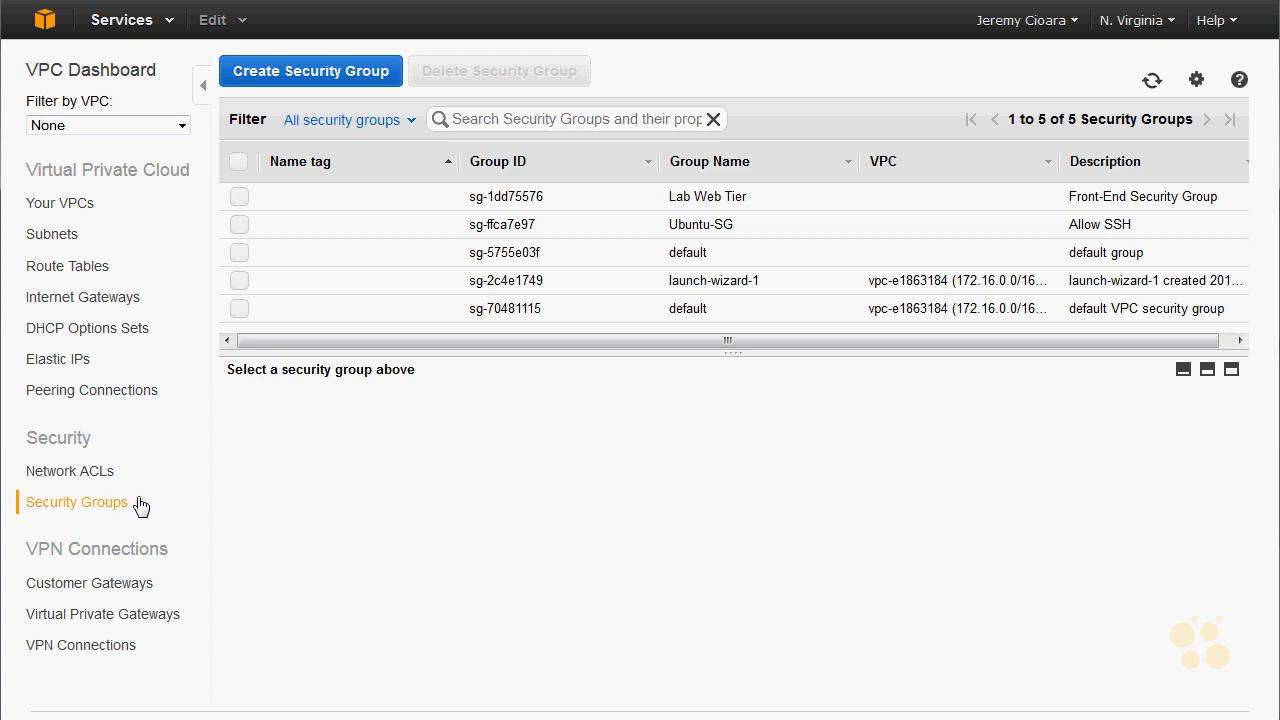
{"action": "left_click", "coordinate": [740, 286]}
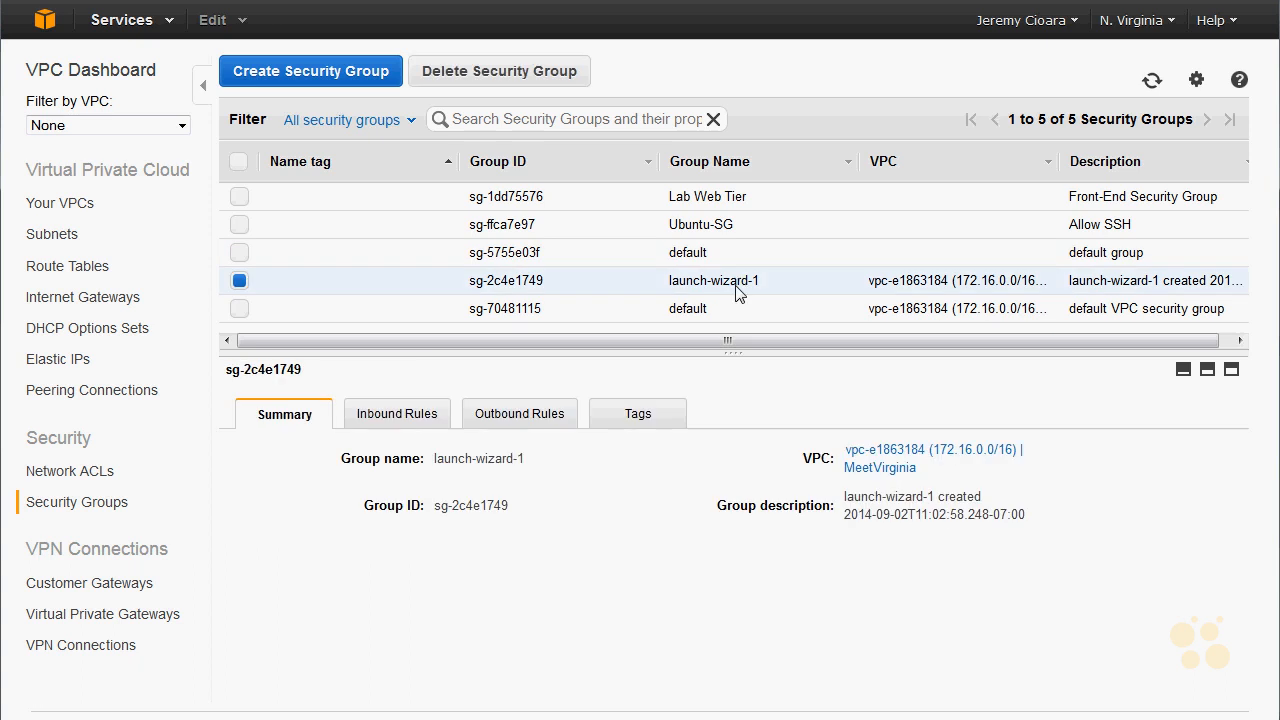
{"action": "left_click", "coordinate": [380, 410]}
{"action": "double_click", "coordinate": [500, 514]}
{"action": "left_click_drag", "start_coordinate": [410, 528], "coordinate": [240, 518]}
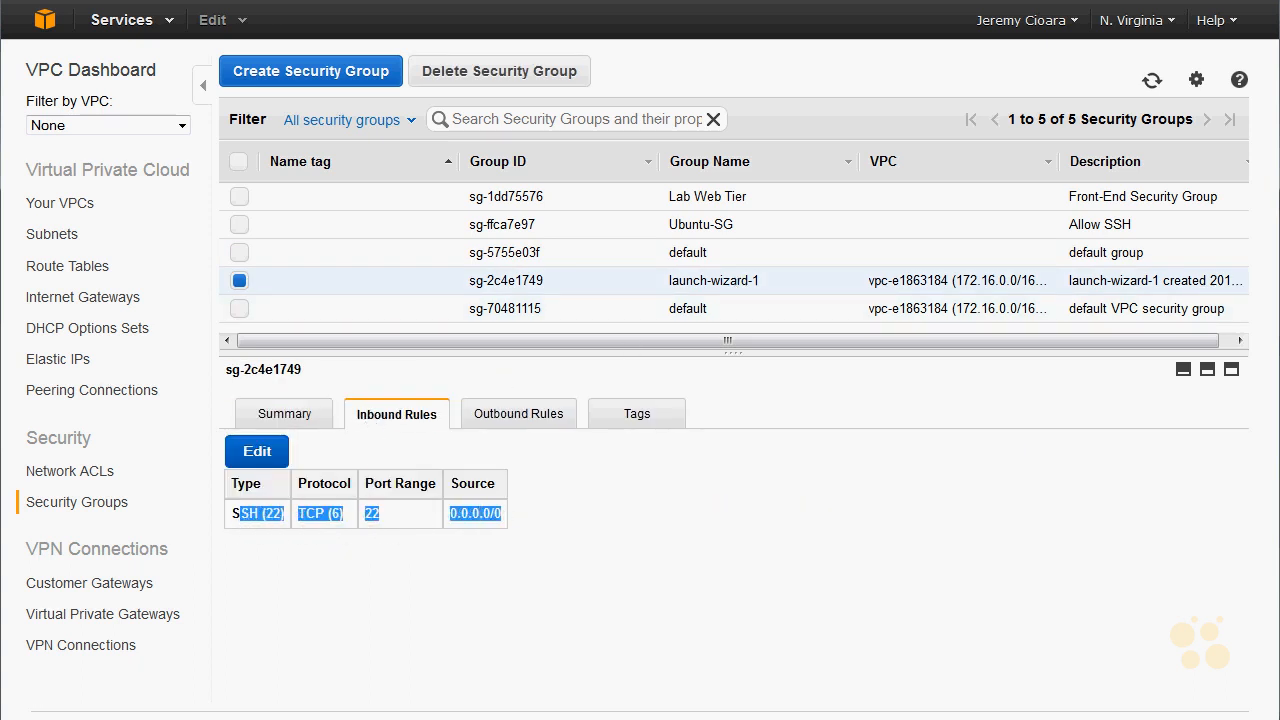